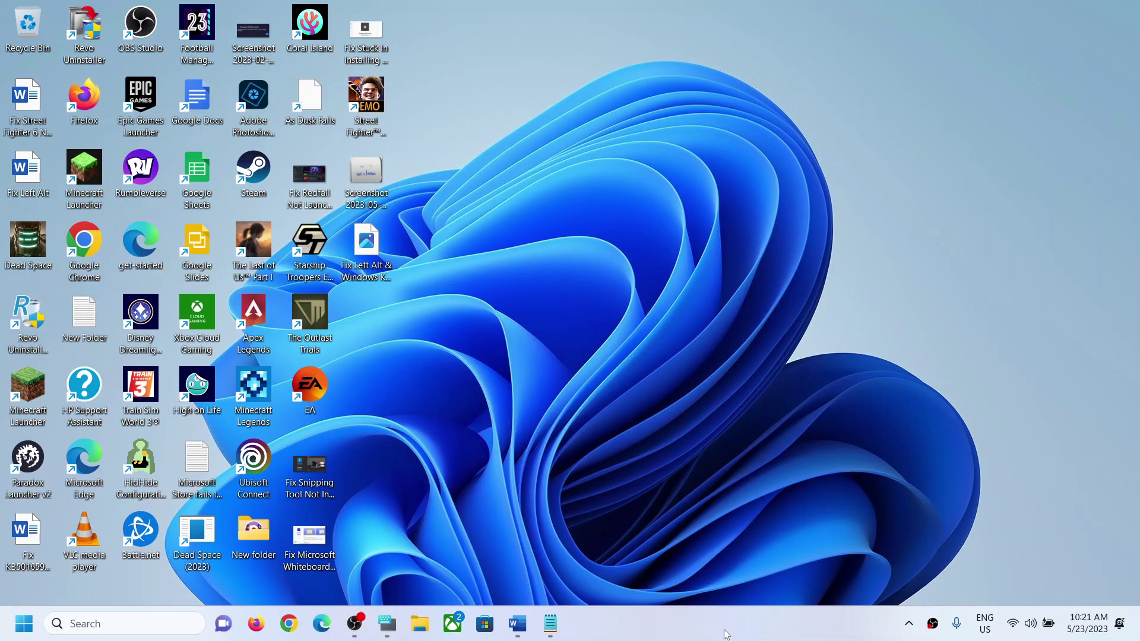
Open the On-Screen Keyboard from the taskbar, with the Fix Left Alt document behind it
{"action": "left_click", "coordinate": [386, 624]}
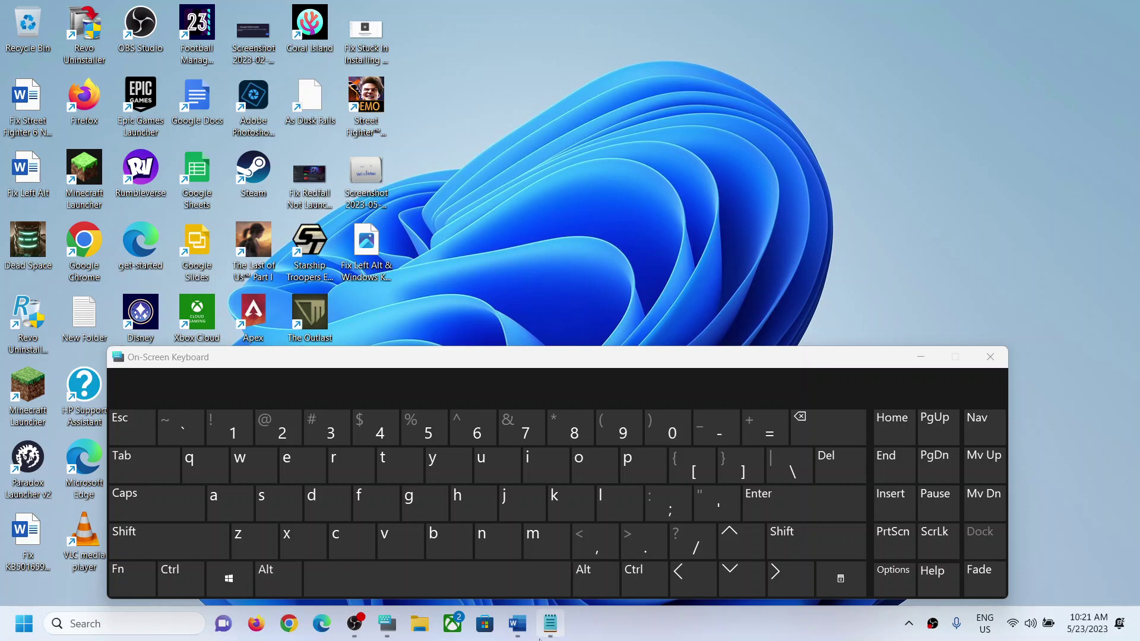
{"action": "left_click", "coordinate": [517, 624]}
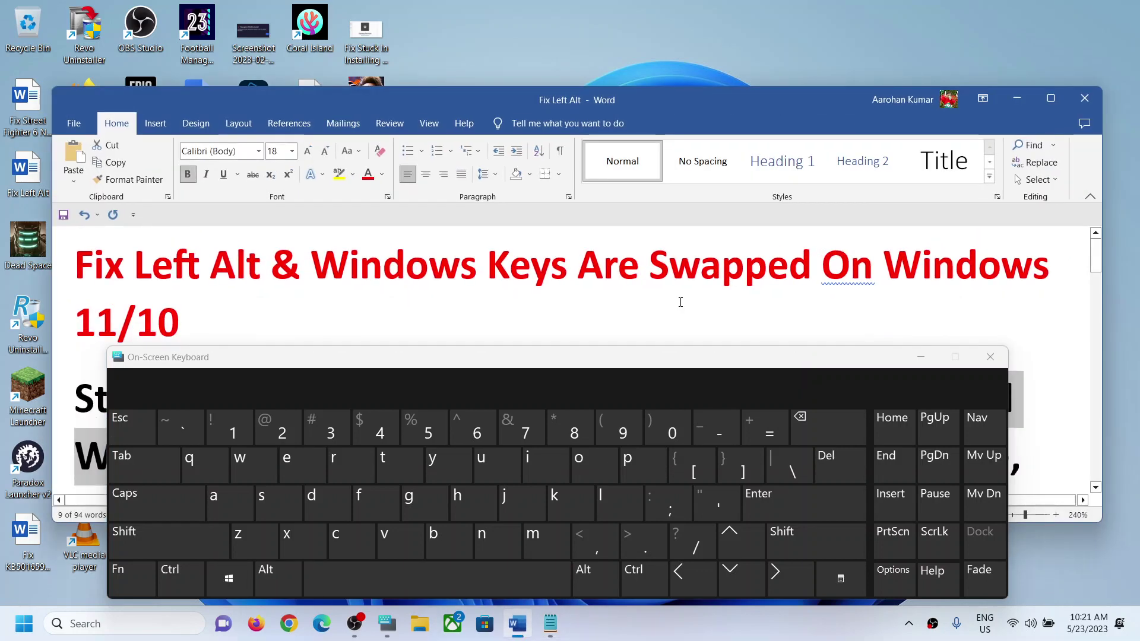
{"action": "scroll", "coordinate": [624, 356], "scroll_direction": "down", "scroll_amount": 2}
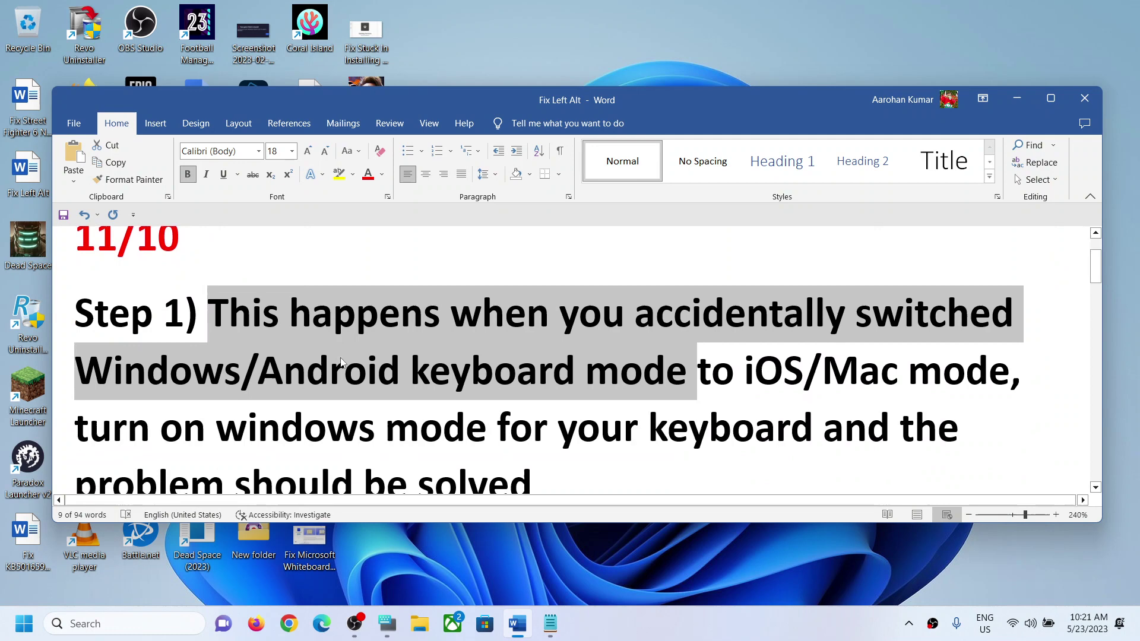
{"action": "left_click", "coordinate": [597, 365]}
{"action": "left_click_drag", "start_coordinate": [638, 322], "coordinate": [556, 366]}
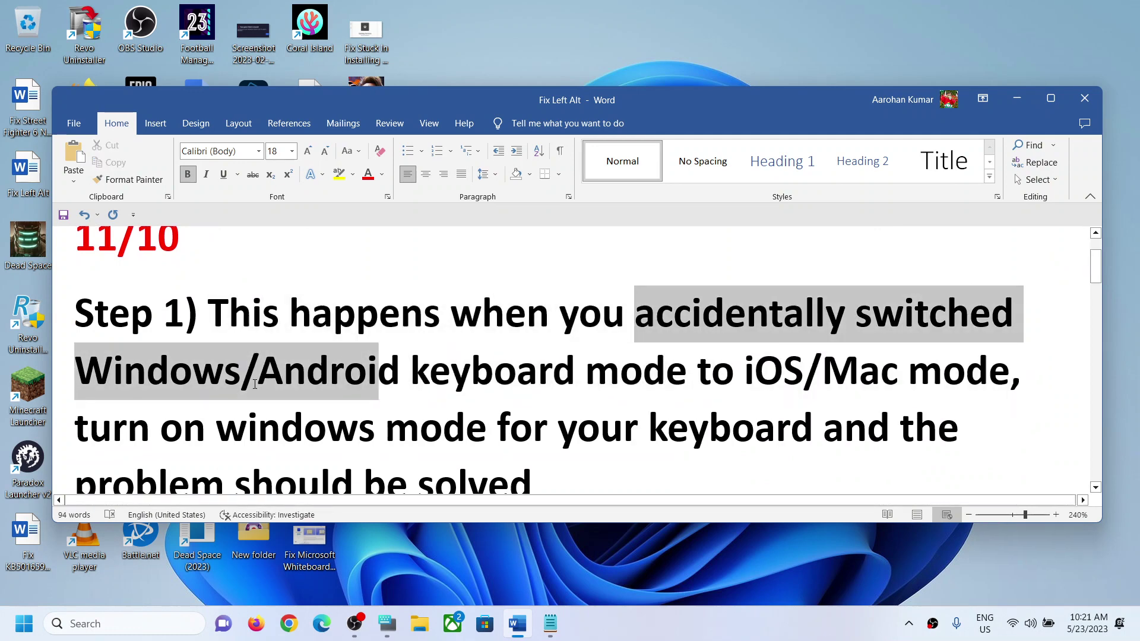
{"action": "key", "text": "ctrl+shift+Right"}
{"action": "key", "text": "ctrl+shift+Right"}
{"action": "key", "text": "ctrl+shift+Right"}
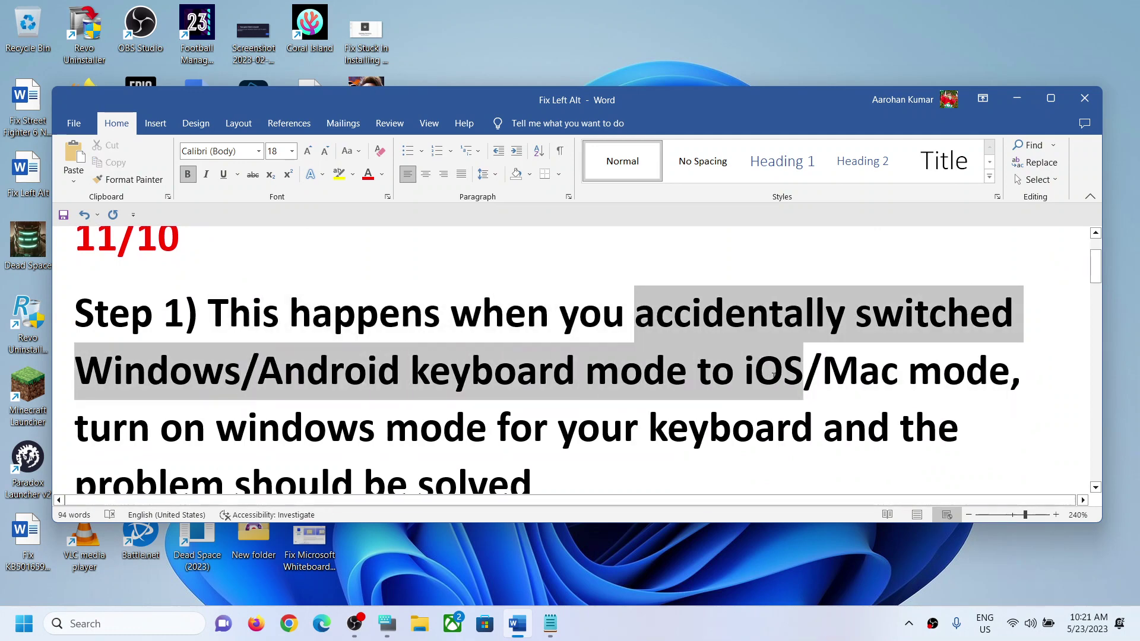
{"action": "key", "text": "ctrl+shift+Right"}
{"action": "key", "text": "ctrl+shift+Right"}
{"action": "key", "text": "ctrl+shift+Right"}
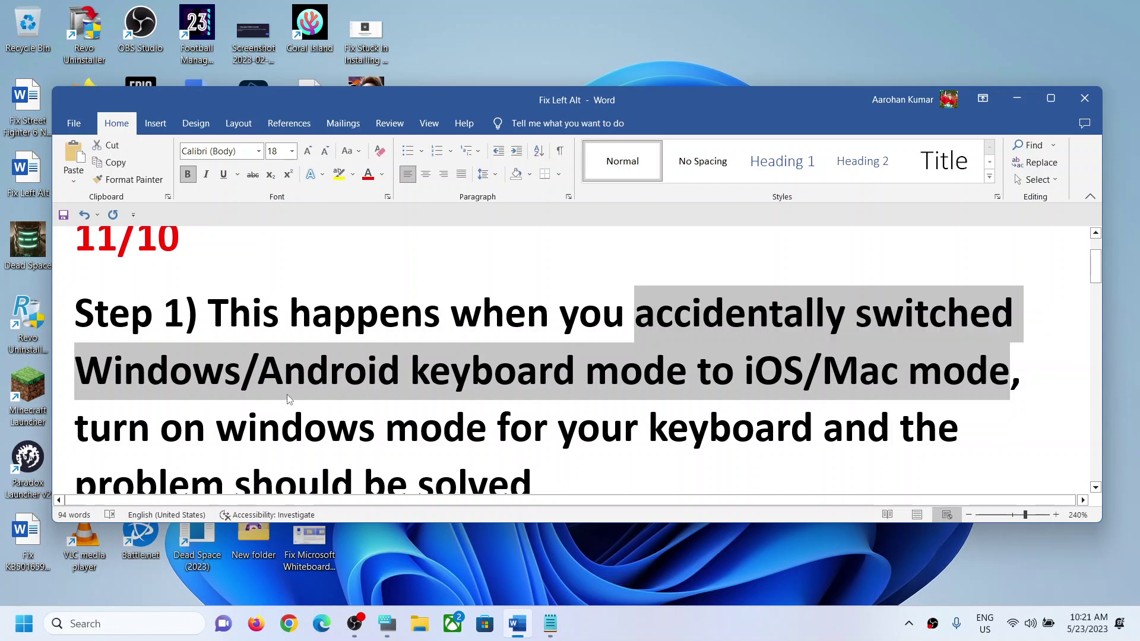
{"action": "scroll", "coordinate": [202, 438], "scroll_direction": "down", "scroll_amount": 1}
{"action": "scroll", "coordinate": [202, 439], "scroll_direction": "down", "scroll_amount": 1}
{"action": "scroll", "coordinate": [201, 439], "scroll_direction": "up", "scroll_amount": 2}
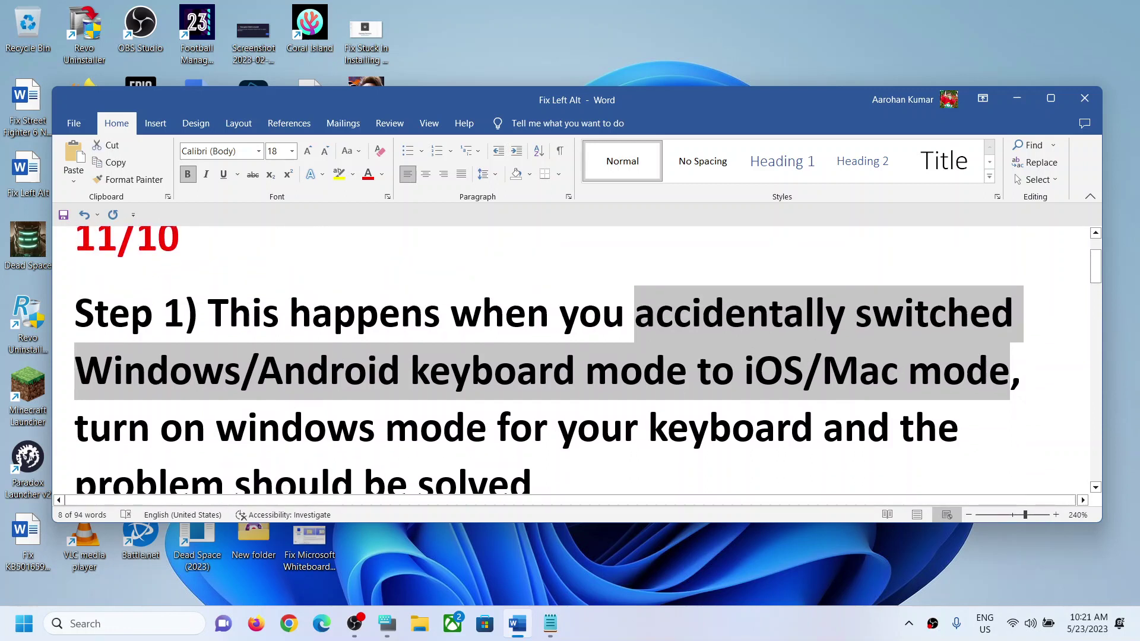
{"action": "left_click_drag", "start_coordinate": [75, 429], "coordinate": [822, 429]}
{"action": "scroll", "coordinate": [468, 428], "scroll_direction": "down", "scroll_amount": 1}
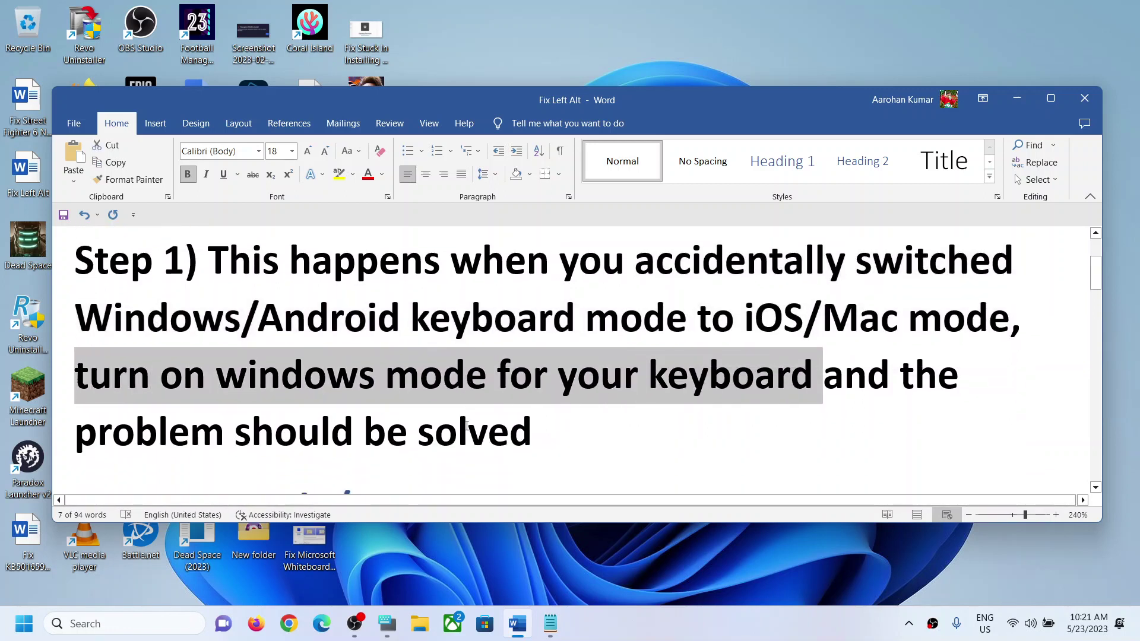
{"action": "scroll", "coordinate": [467, 426], "scroll_direction": "down", "scroll_amount": 2}
{"action": "scroll", "coordinate": [259, 383], "scroll_direction": "down", "scroll_amount": 2}
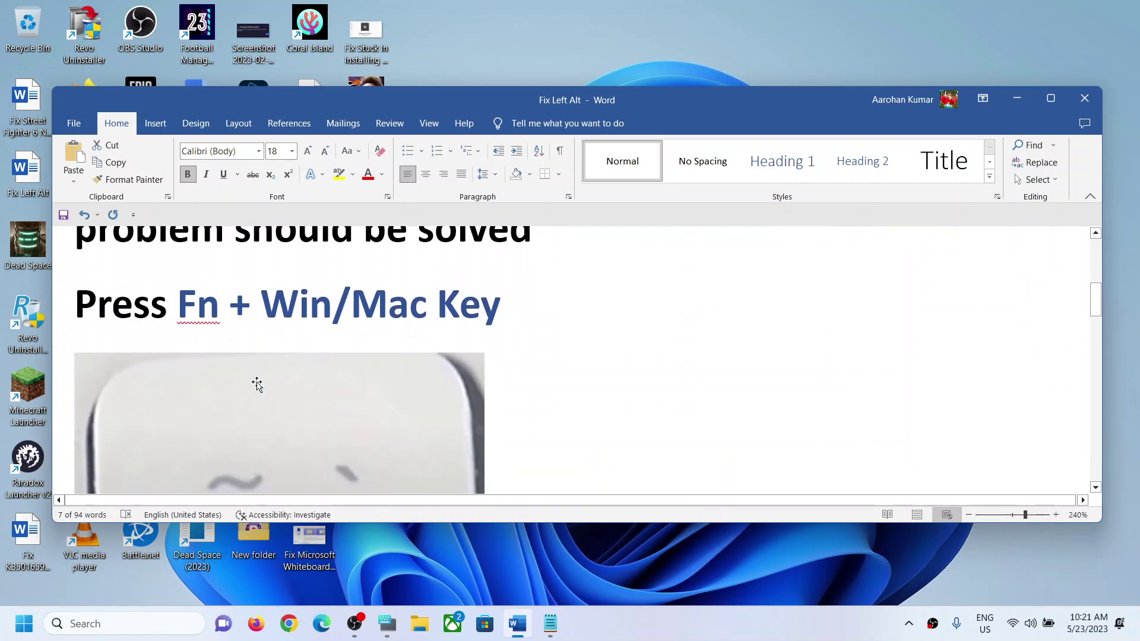
{"action": "left_click_drag", "start_coordinate": [178, 303], "coordinate": [394, 300]}
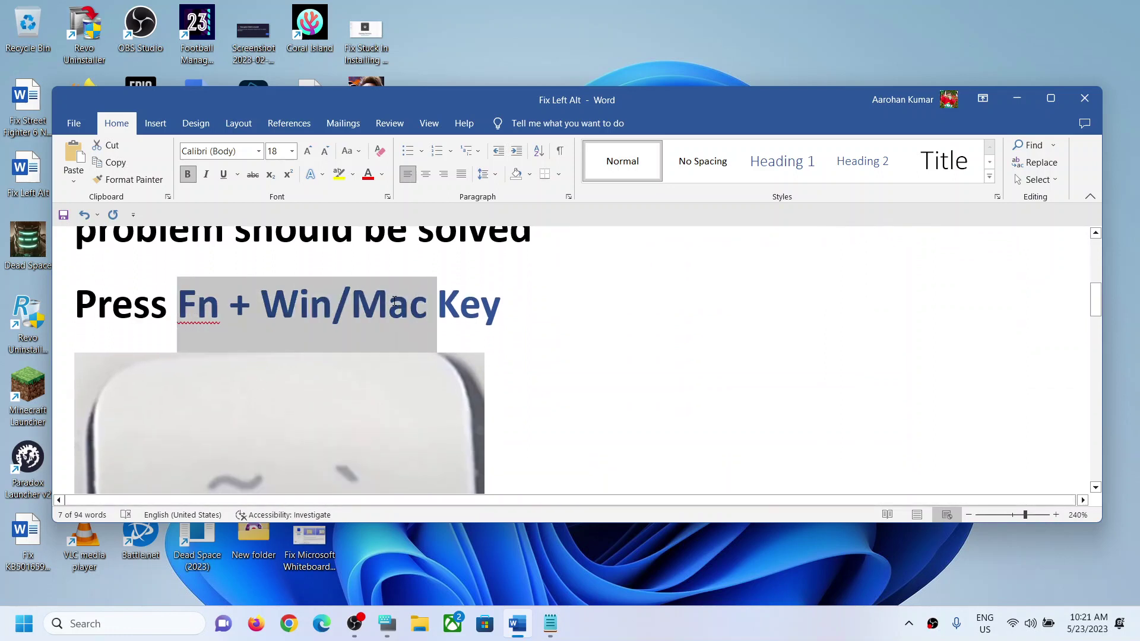
{"action": "left_click_drag", "start_coordinate": [467, 301], "coordinate": [501, 303]}
{"action": "scroll", "coordinate": [446, 361], "scroll_direction": "down", "scroll_amount": 1}
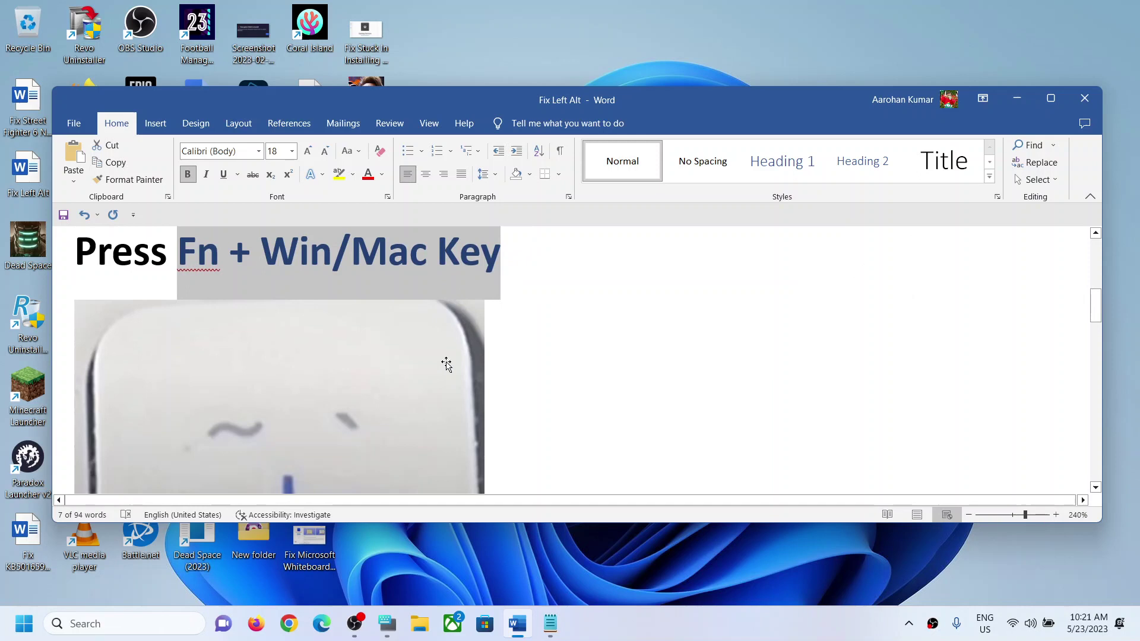
{"action": "scroll", "coordinate": [446, 363], "scroll_direction": "down", "scroll_amount": 3}
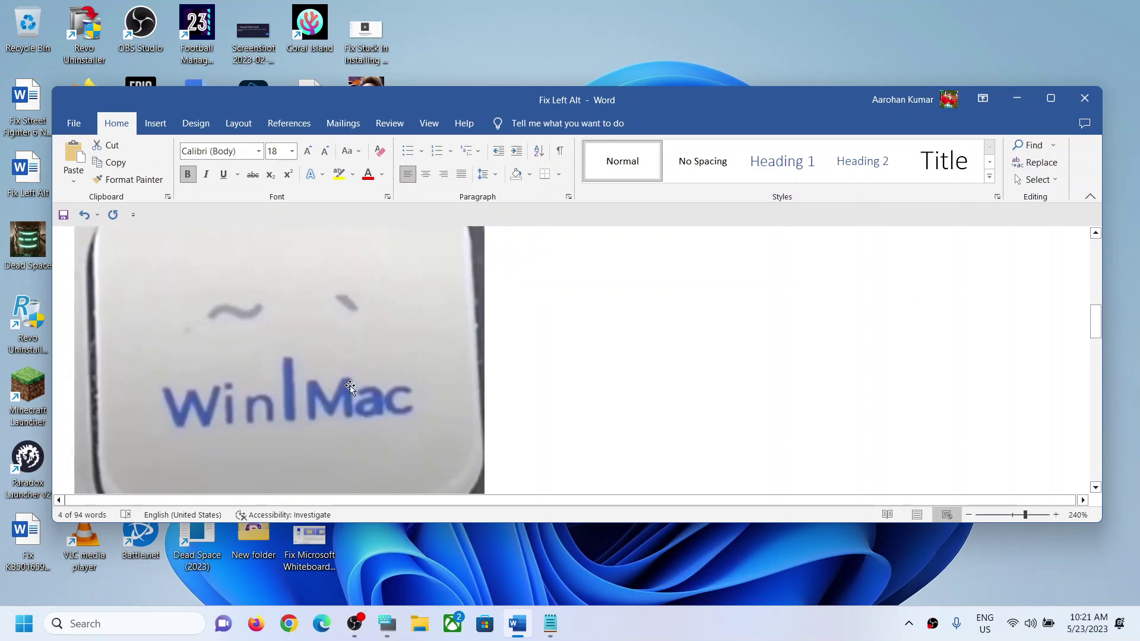
{"action": "scroll", "coordinate": [356, 388], "scroll_direction": "up", "scroll_amount": 3}
{"action": "left_click", "coordinate": [199, 389]}
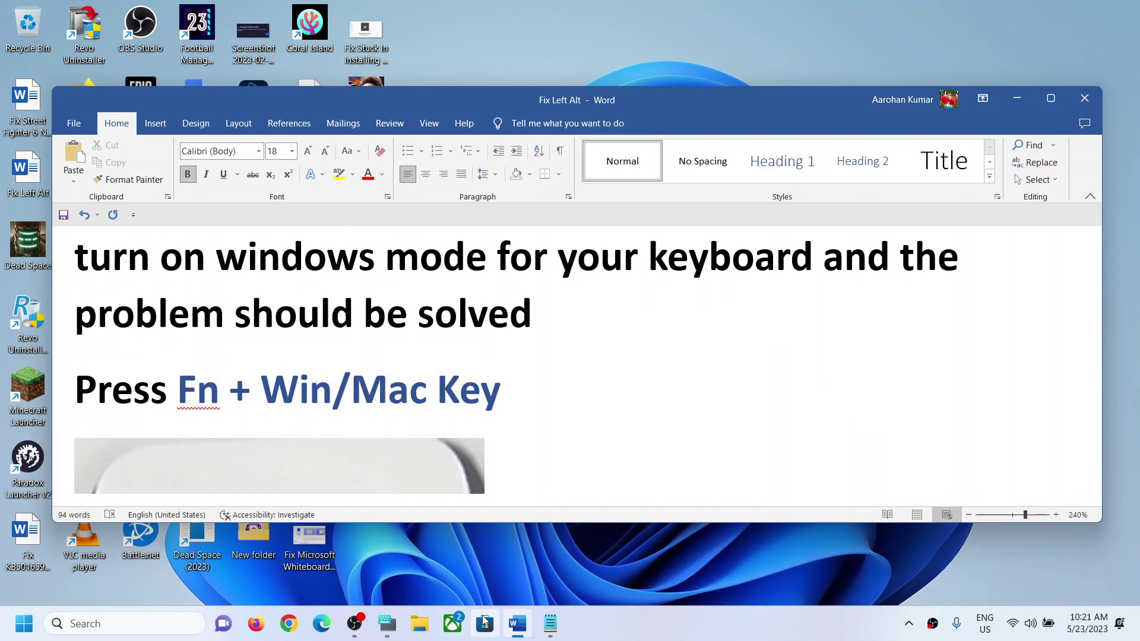
{"action": "left_click", "coordinate": [387, 624]}
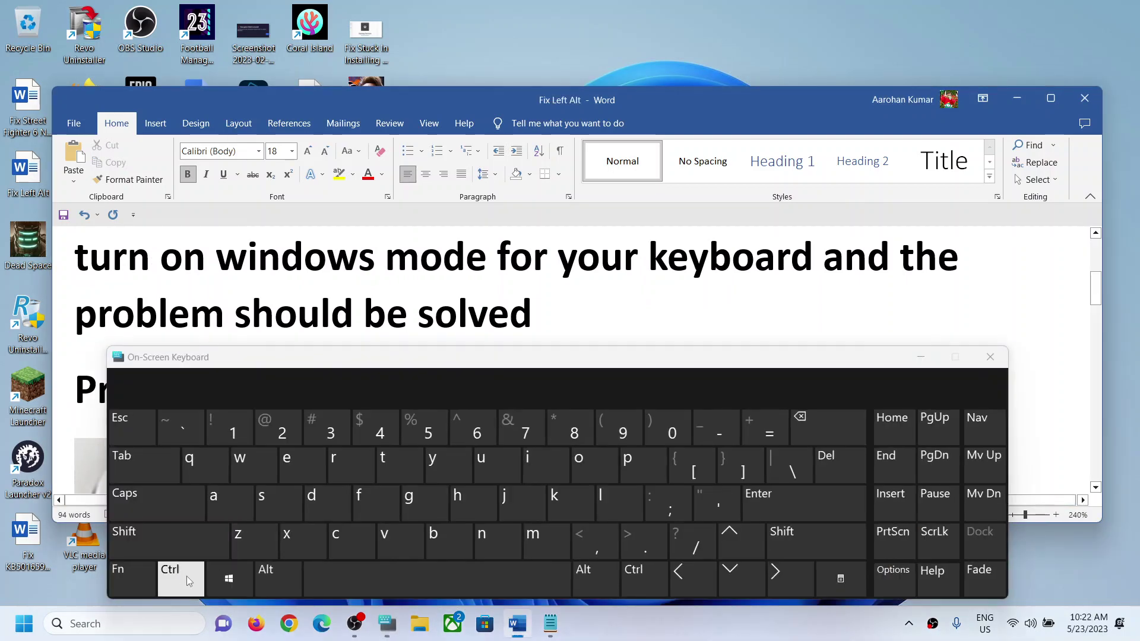
{"action": "left_click", "coordinate": [134, 583]}
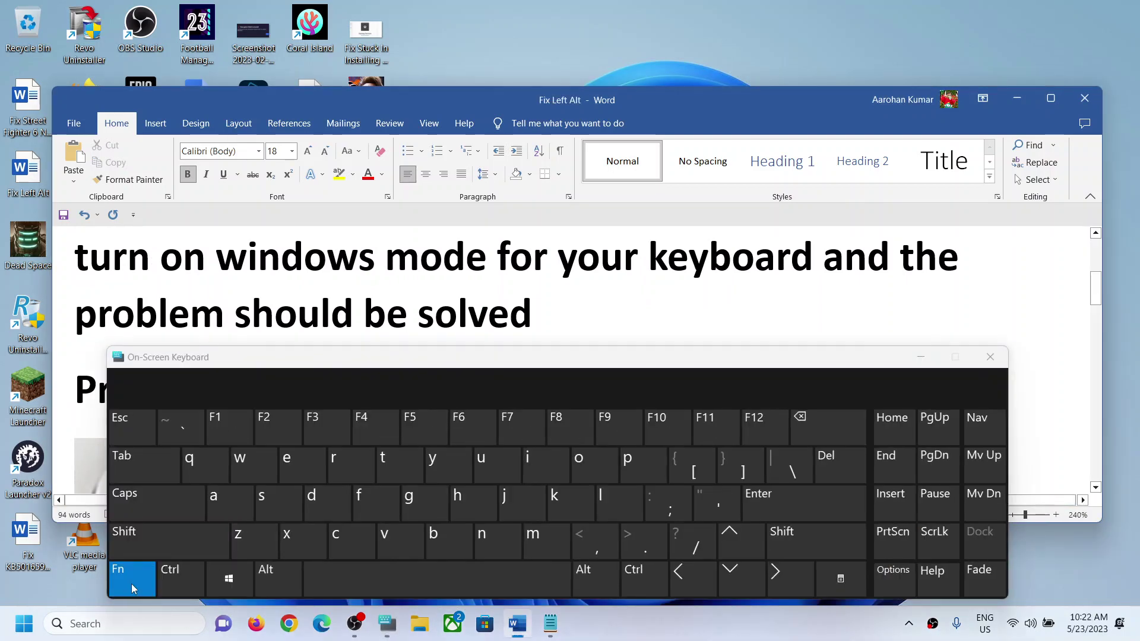
{"action": "left_click", "coordinate": [920, 360]}
{"action": "scroll", "coordinate": [241, 361], "scroll_direction": "down", "scroll_amount": 2}
{"action": "scroll", "coordinate": [267, 383], "scroll_direction": "down", "scroll_amount": 2}
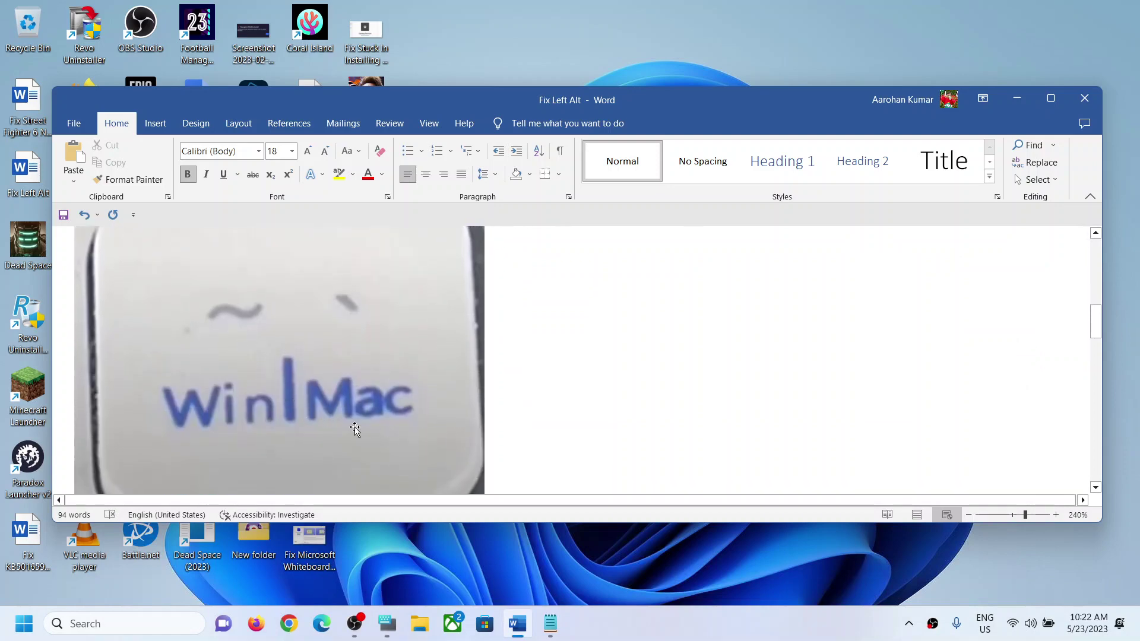
{"action": "scroll", "coordinate": [386, 385], "scroll_direction": "up", "scroll_amount": 2}
{"action": "scroll", "coordinate": [192, 387], "scroll_direction": "up", "scroll_amount": 1}
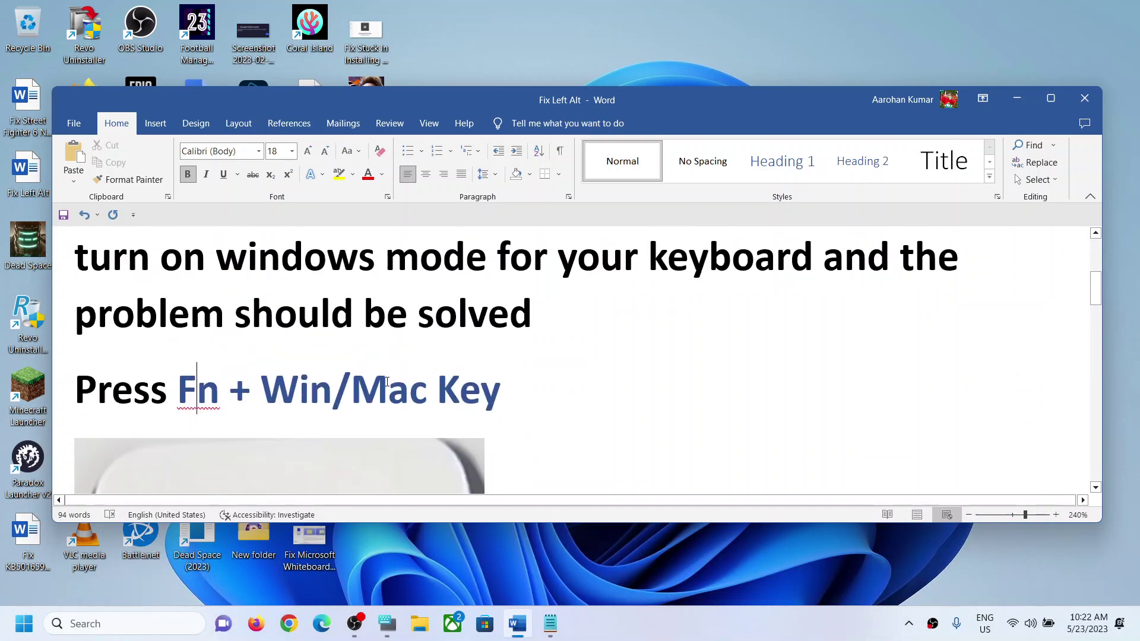
{"action": "scroll", "coordinate": [250, 348], "scroll_direction": "up", "scroll_amount": 1}
{"action": "left_click_drag", "start_coordinate": [130, 338], "coordinate": [492, 343]}
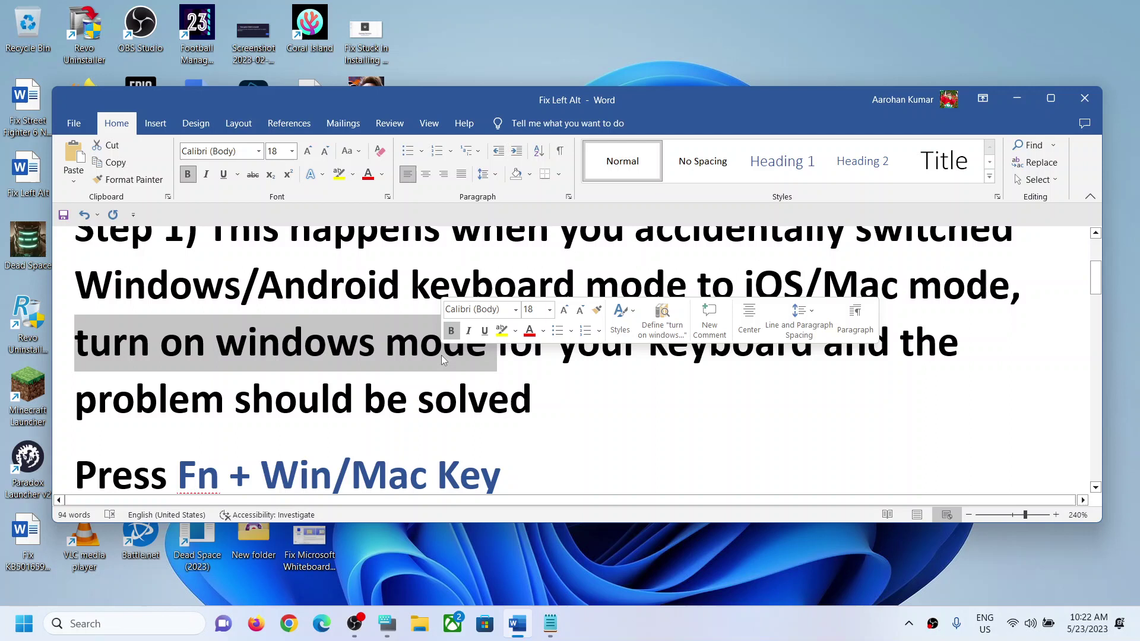
{"action": "left_click_drag", "start_coordinate": [527, 401], "coordinate": [75, 399]}
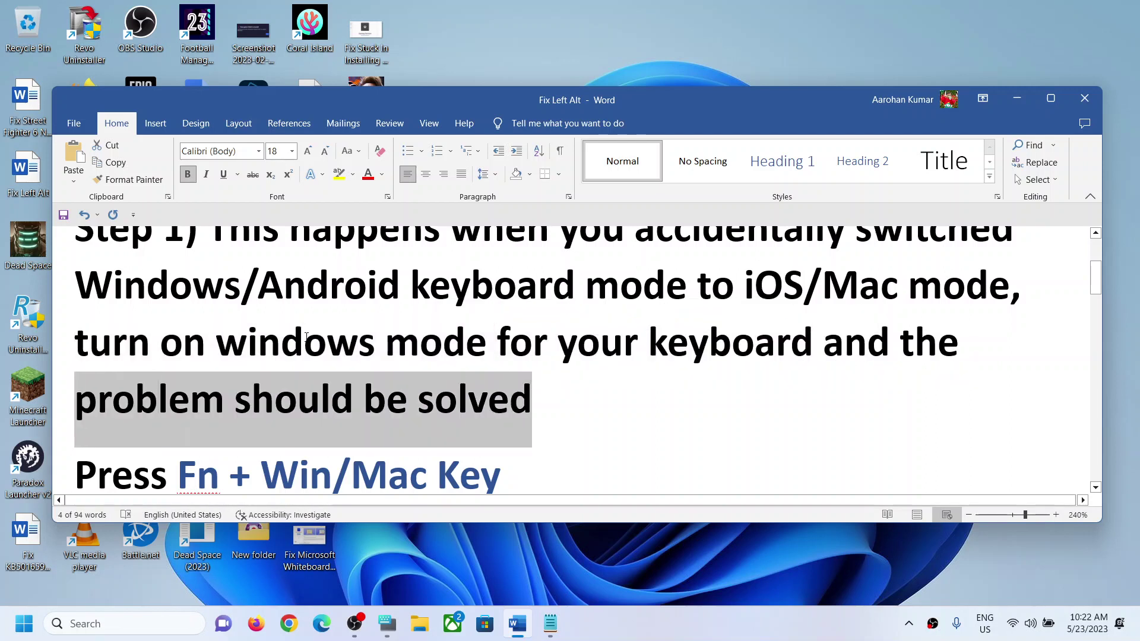
{"action": "scroll", "coordinate": [308, 337], "scroll_direction": "down", "scroll_amount": 1}
{"action": "scroll", "coordinate": [310, 335], "scroll_direction": "down", "scroll_amount": 2}
{"action": "scroll", "coordinate": [312, 336], "scroll_direction": "down", "scroll_amount": 2}
{"action": "scroll", "coordinate": [313, 335], "scroll_direction": "down", "scroll_amount": 2}
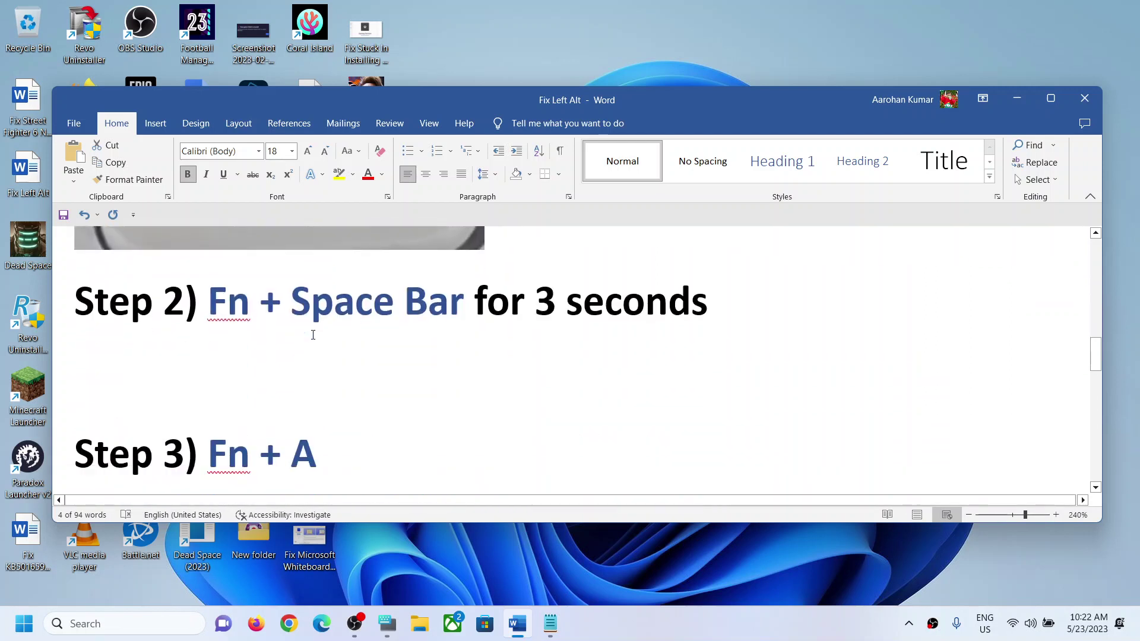
{"action": "scroll", "coordinate": [313, 335], "scroll_direction": "up", "scroll_amount": 2}
{"action": "left_click_drag", "start_coordinate": [208, 386], "coordinate": [432, 386]}
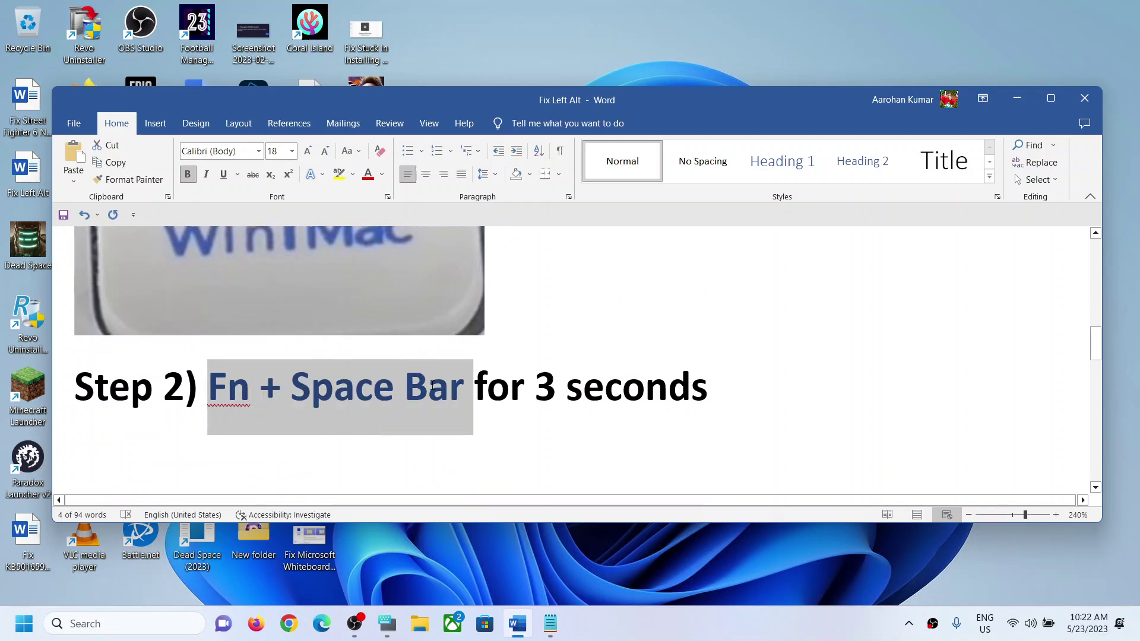
Bring up the on-screen keyboard with Ctrl+Win+O, turn on Fn, then hide it
{"action": "key", "text": "ctrl+super+o"}
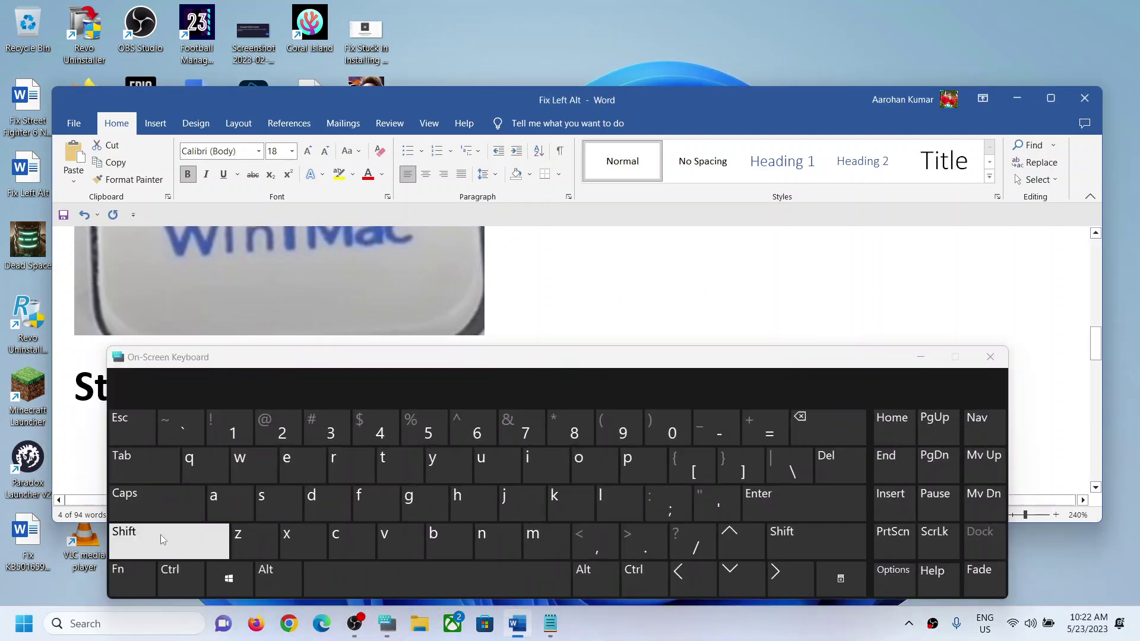
{"action": "left_click", "coordinate": [136, 577]}
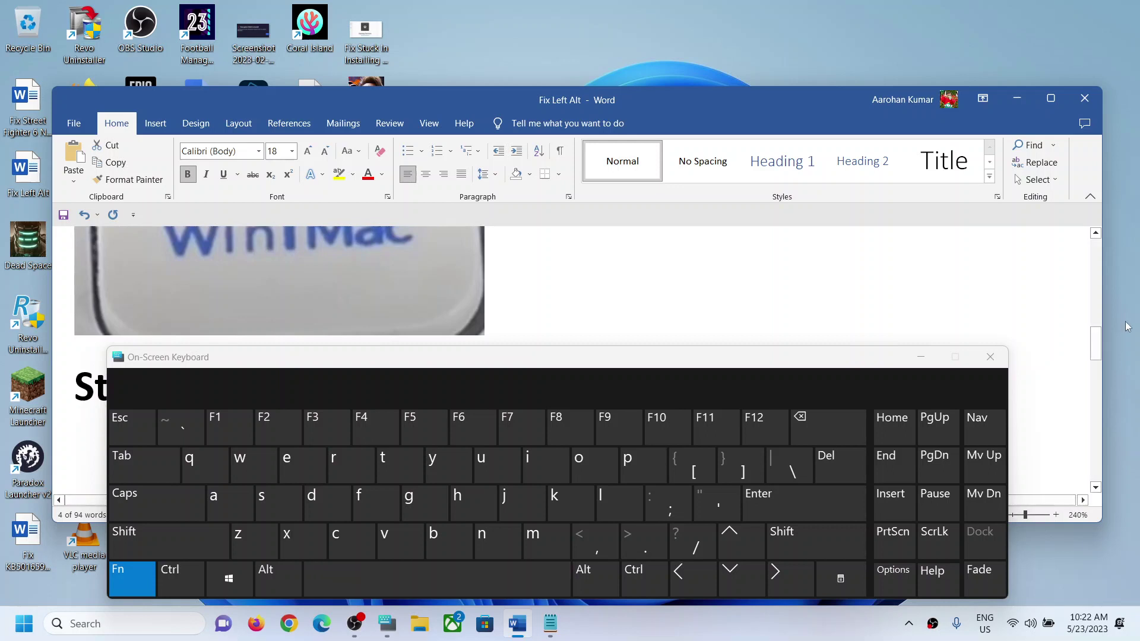
{"action": "left_click", "coordinate": [922, 358]}
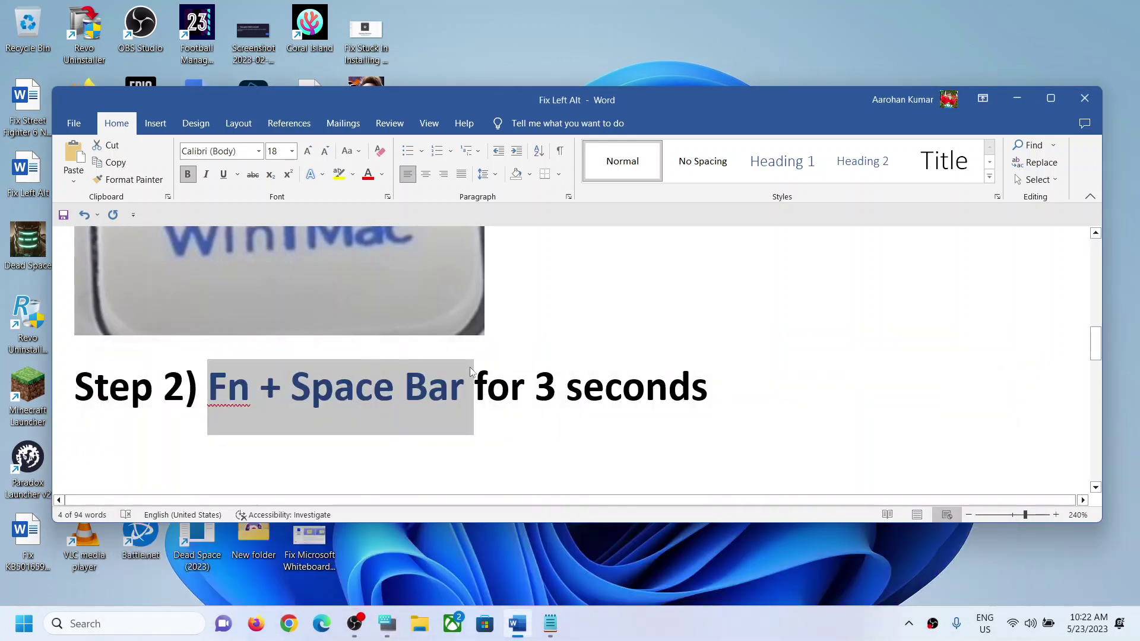
{"action": "scroll", "coordinate": [469, 367], "scroll_direction": "down", "scroll_amount": 3}
{"action": "scroll", "coordinate": [471, 376], "scroll_direction": "down", "scroll_amount": 2}
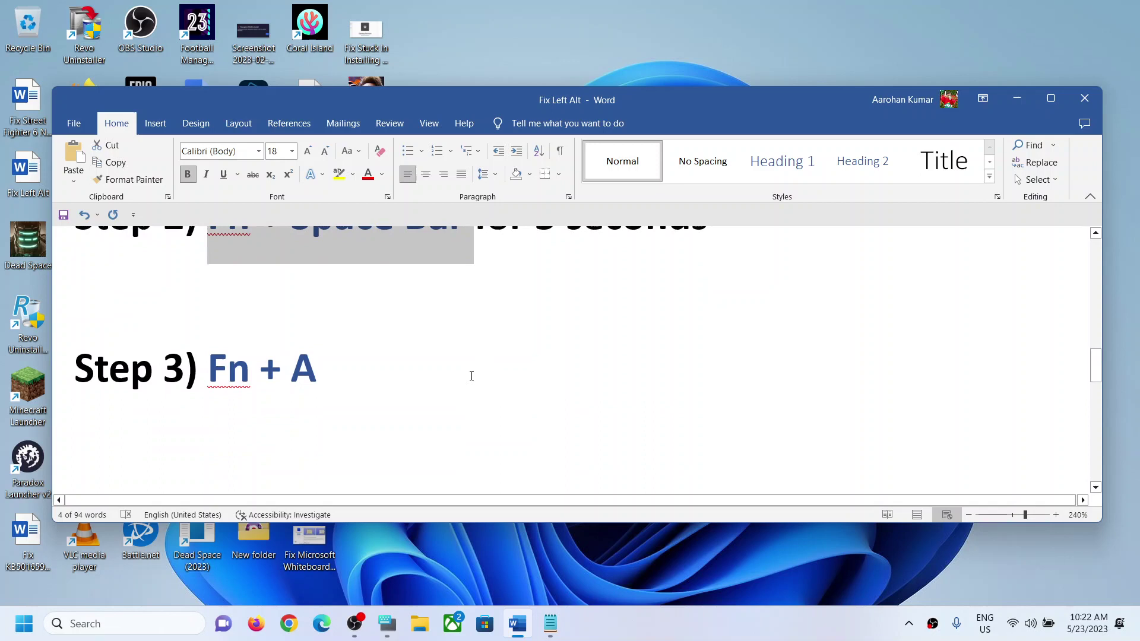
{"action": "scroll", "coordinate": [470, 377], "scroll_direction": "up", "scroll_amount": 2}
{"action": "scroll", "coordinate": [471, 375], "scroll_direction": "down", "scroll_amount": 2}
Highlight the combinations Fn + A, Fn + S, Fn + Ctrl + L and Fn + E in Steps 3–6
{"action": "left_click_drag", "start_coordinate": [215, 369], "coordinate": [316, 371]}
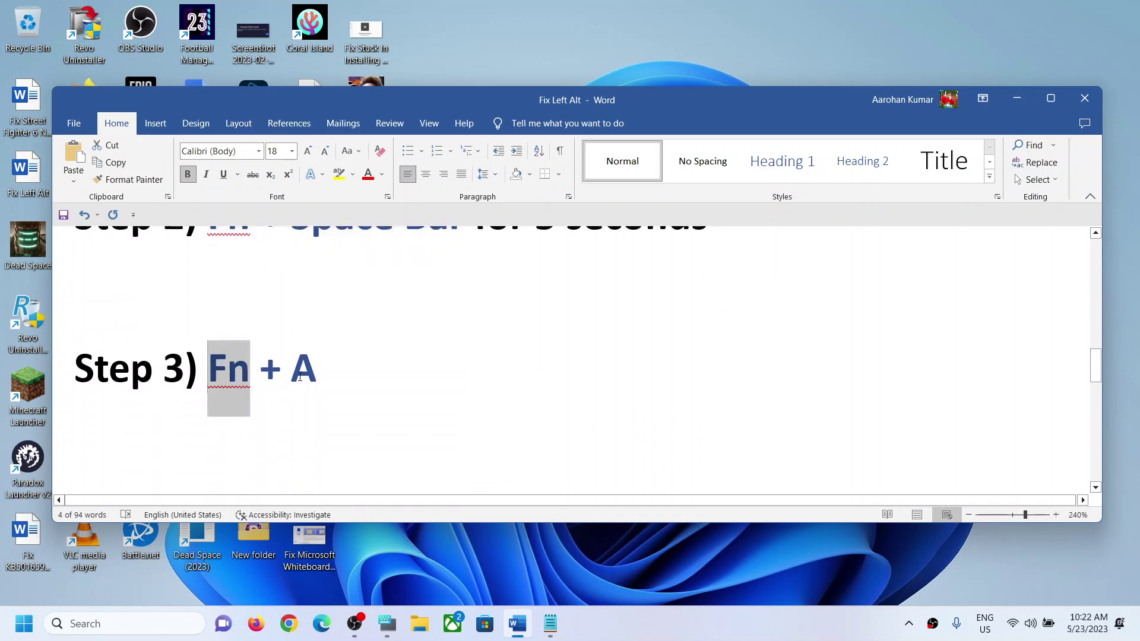
{"action": "left_click", "coordinate": [704, 634]}
{"action": "scroll", "coordinate": [301, 392], "scroll_direction": "down", "scroll_amount": 2}
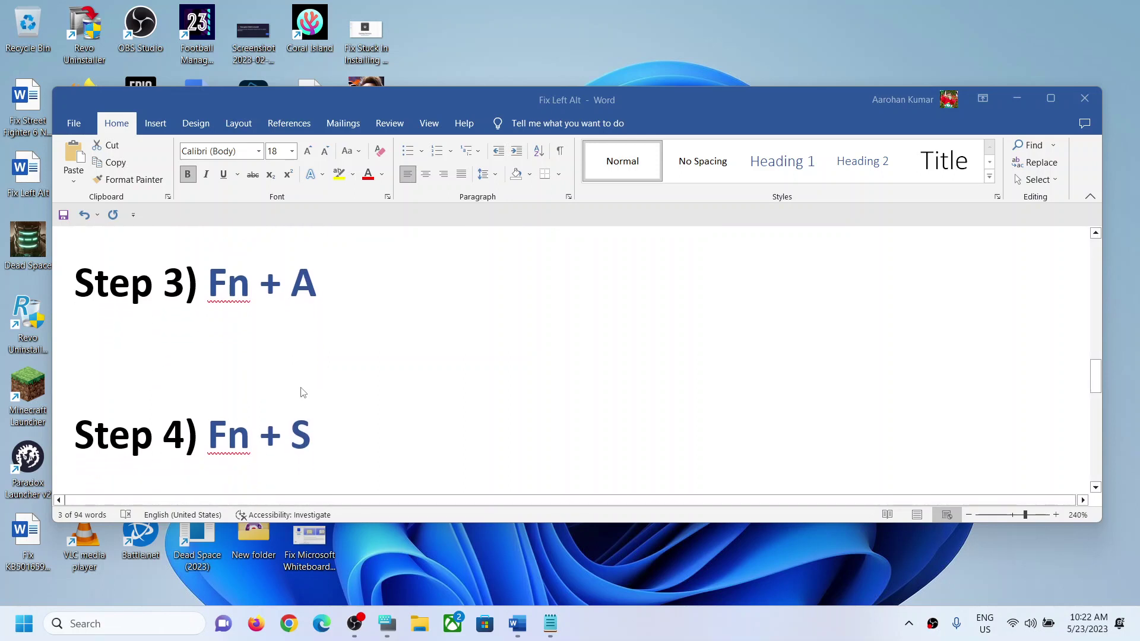
{"action": "left_click", "coordinate": [240, 433]}
{"action": "left_click_drag", "start_coordinate": [211, 437], "coordinate": [310, 434]}
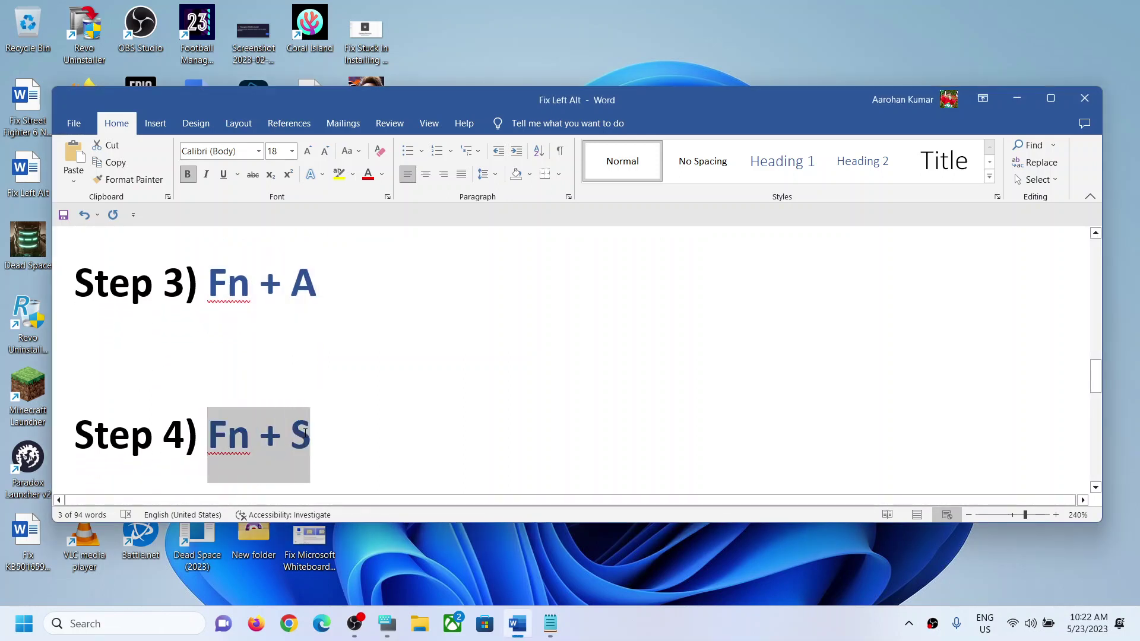
{"action": "scroll", "coordinate": [305, 434], "scroll_direction": "down", "scroll_amount": 1}
{"action": "scroll", "coordinate": [305, 433], "scroll_direction": "down", "scroll_amount": 3}
{"action": "left_click_drag", "start_coordinate": [213, 411], "coordinate": [407, 416]}
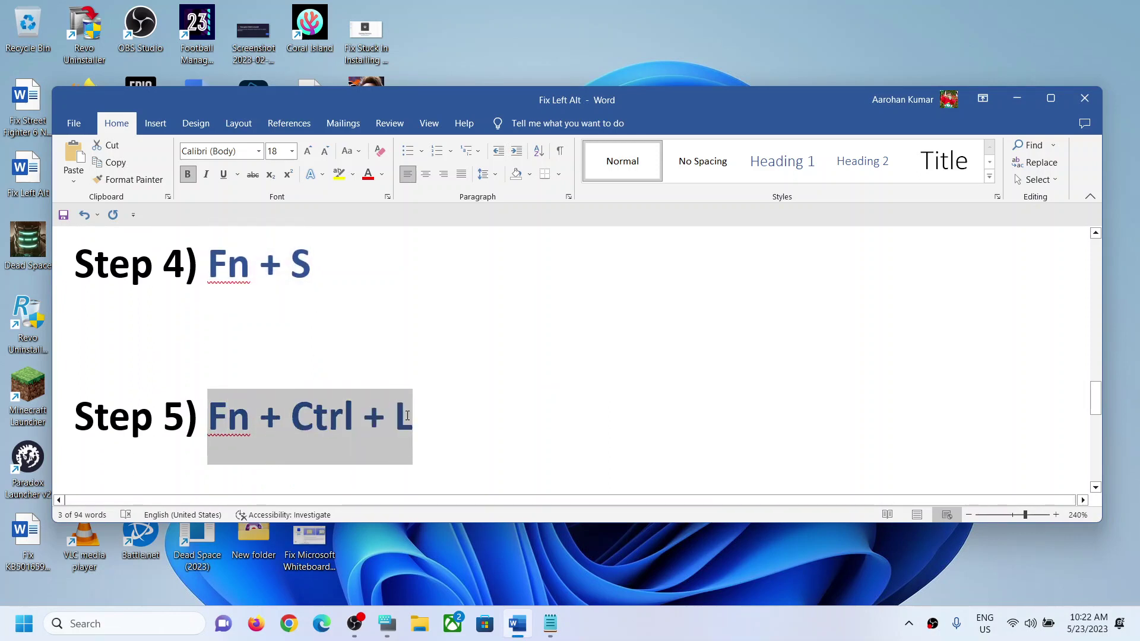
{"action": "scroll", "coordinate": [273, 420], "scroll_direction": "down", "scroll_amount": 1}
{"action": "scroll", "coordinate": [273, 415], "scroll_direction": "down", "scroll_amount": 2}
{"action": "scroll", "coordinate": [275, 401], "scroll_direction": "up", "scroll_amount": 1}
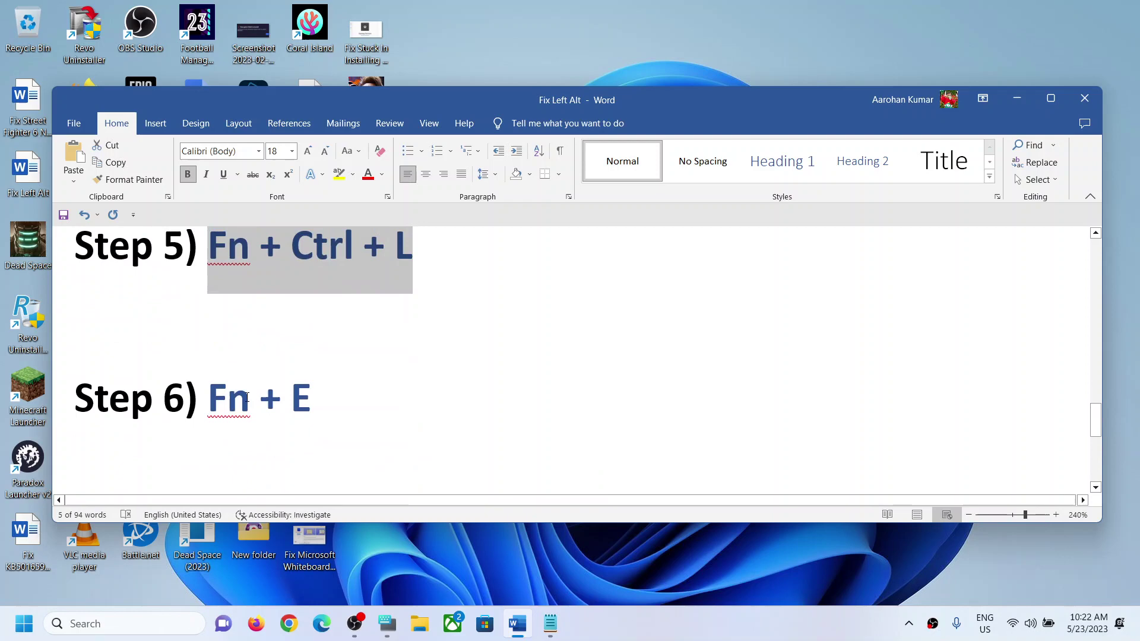
{"action": "left_click_drag", "start_coordinate": [218, 404], "coordinate": [316, 402]}
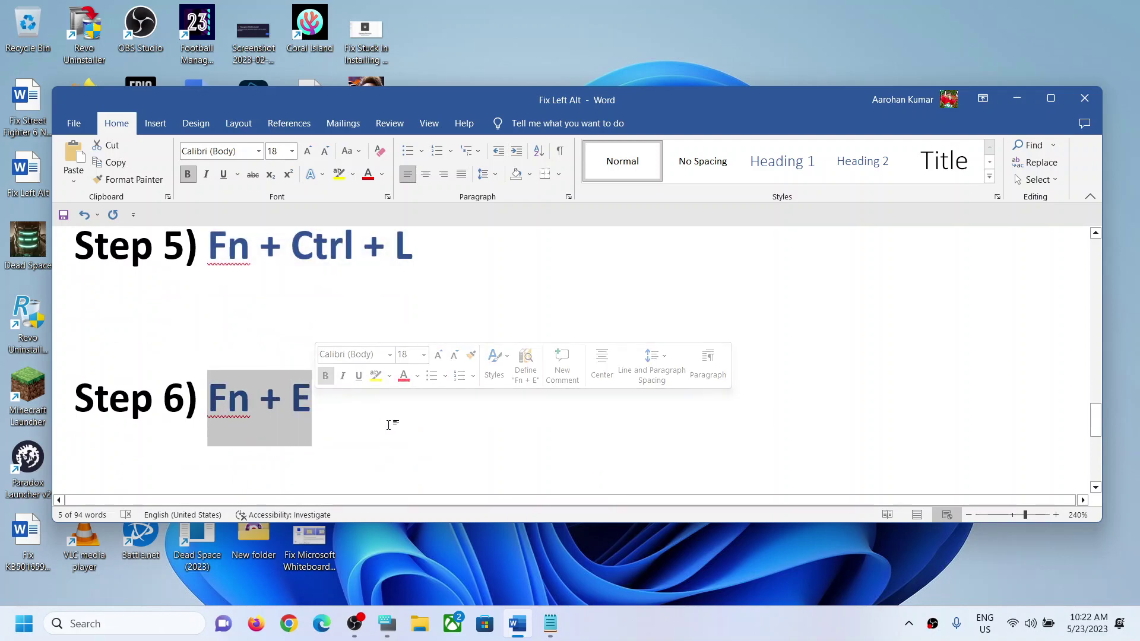
{"action": "scroll", "coordinate": [389, 425], "scroll_direction": "up", "scroll_amount": 1}
{"action": "scroll", "coordinate": [389, 425], "scroll_direction": "up", "scroll_amount": 2}
{"action": "scroll", "coordinate": [389, 424], "scroll_direction": "up", "scroll_amount": 2}
{"action": "scroll", "coordinate": [389, 425], "scroll_direction": "up", "scroll_amount": 1}
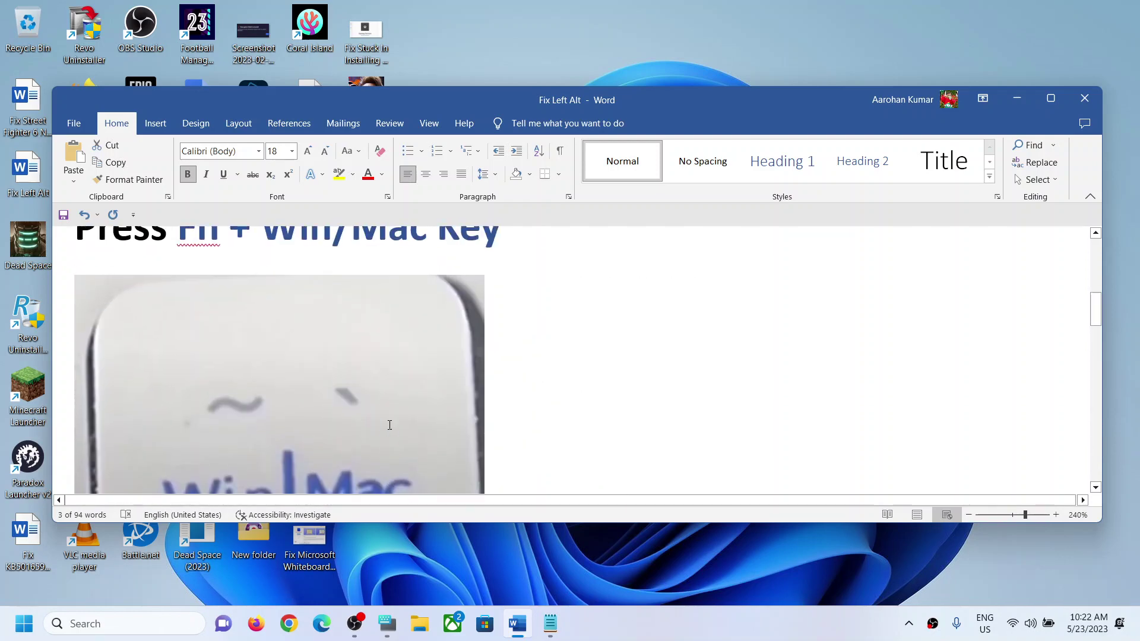
{"action": "scroll", "coordinate": [390, 425], "scroll_direction": "up", "scroll_amount": 2}
{"action": "scroll", "coordinate": [389, 425], "scroll_direction": "down", "scroll_amount": 3}
{"action": "scroll", "coordinate": [389, 425], "scroll_direction": "down", "scroll_amount": 2}
{"action": "scroll", "coordinate": [389, 425], "scroll_direction": "down", "scroll_amount": 2}
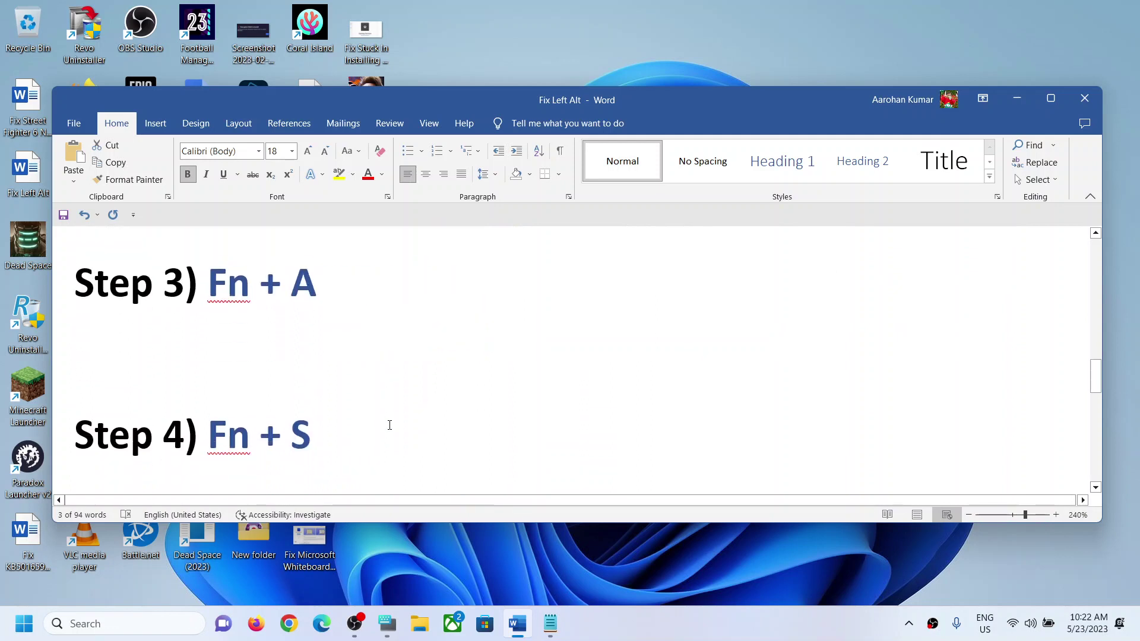
{"action": "scroll", "coordinate": [390, 425], "scroll_direction": "down", "scroll_amount": 2}
{"action": "scroll", "coordinate": [389, 425], "scroll_direction": "down", "scroll_amount": 1}
{"action": "scroll", "coordinate": [389, 425], "scroll_direction": "down", "scroll_amount": 2}
{"action": "scroll", "coordinate": [389, 425], "scroll_direction": "down", "scroll_amount": 1}
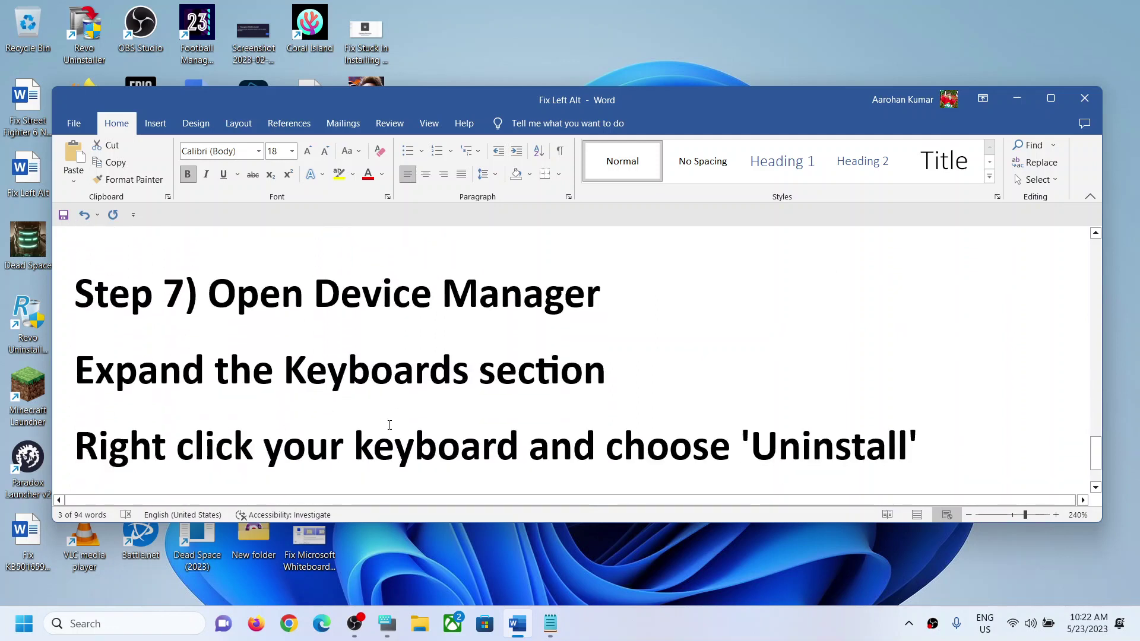
Highlight 'Open Device Manager' in Step 7
{"action": "left_click_drag", "start_coordinate": [299, 307], "coordinate": [588, 304]}
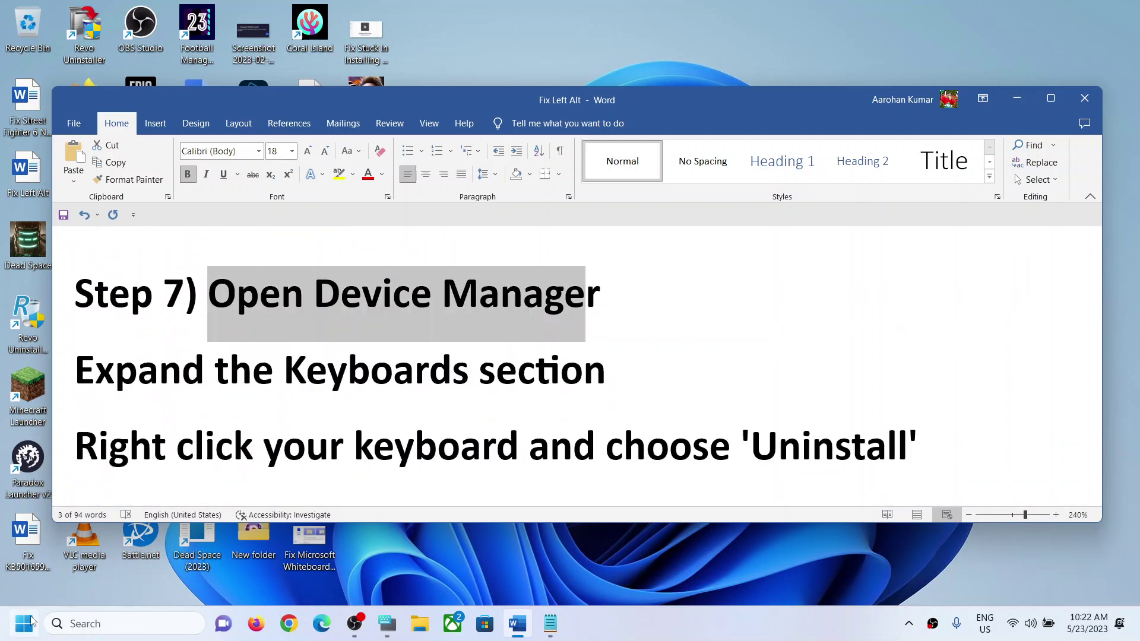
{"action": "right_click", "coordinate": [32, 621]}
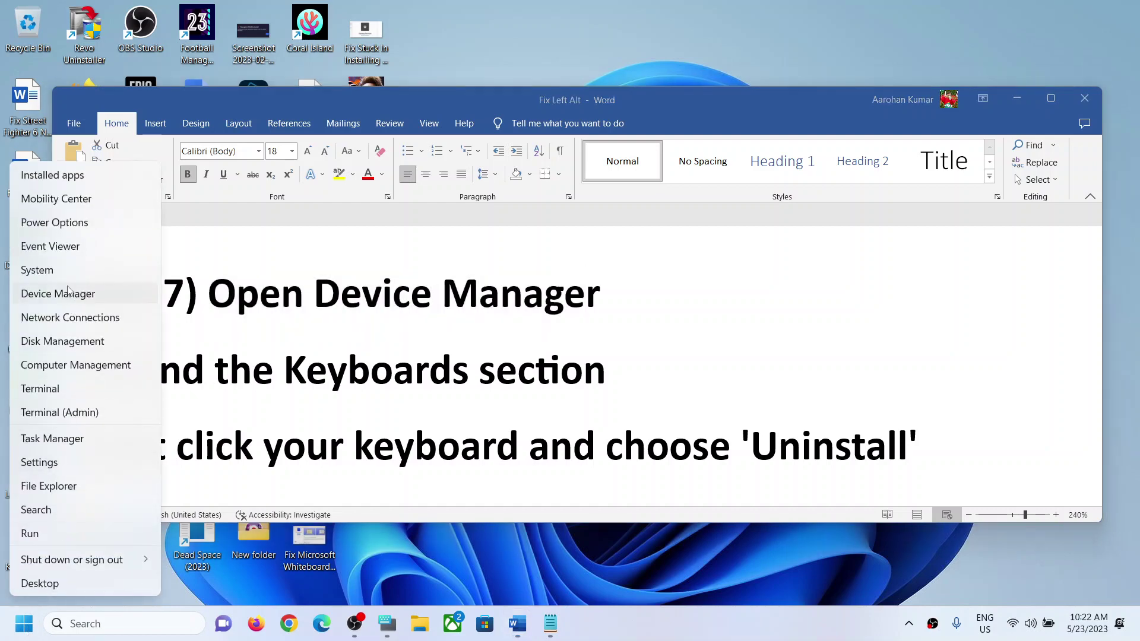
{"action": "left_click", "coordinate": [69, 294]}
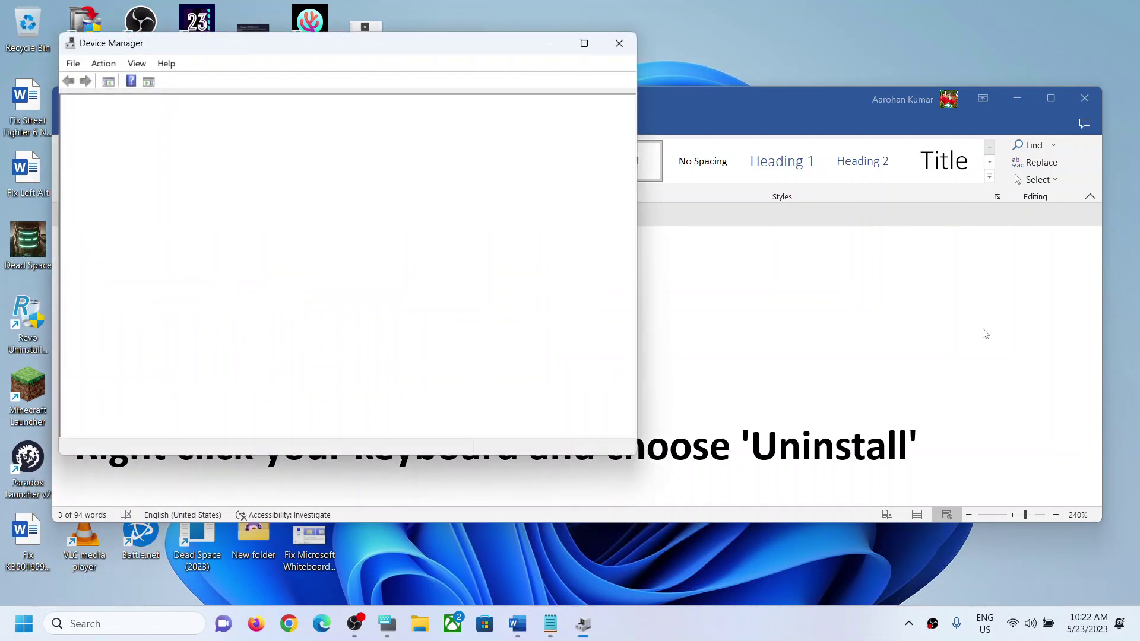
{"action": "left_click_drag", "start_coordinate": [316, 50], "coordinate": [586, 74]}
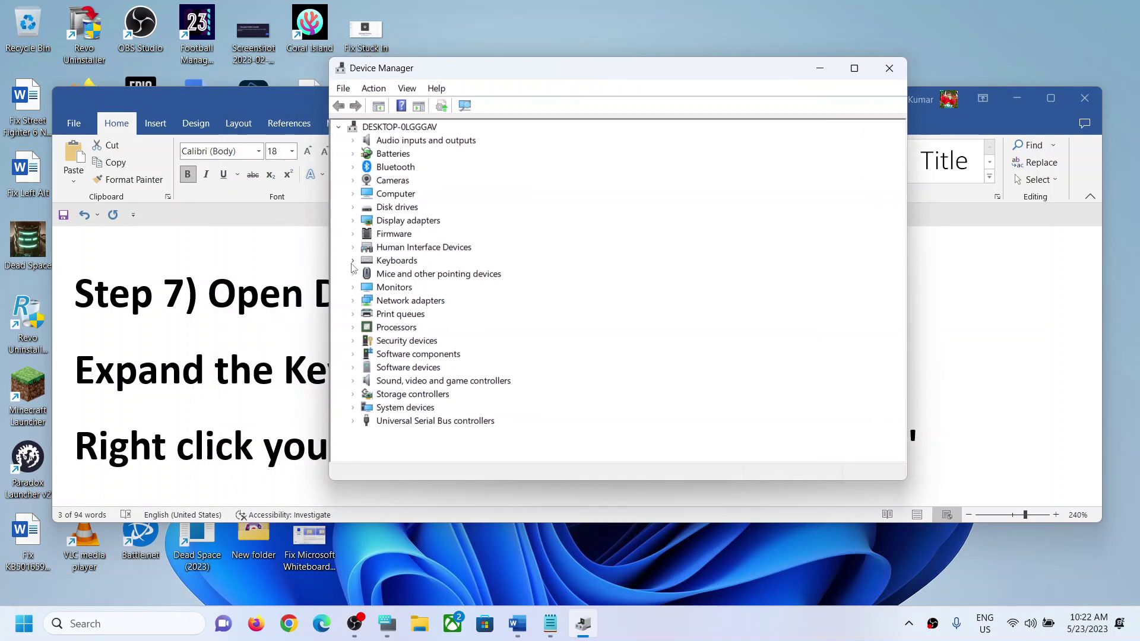
{"action": "left_click", "coordinate": [353, 261]}
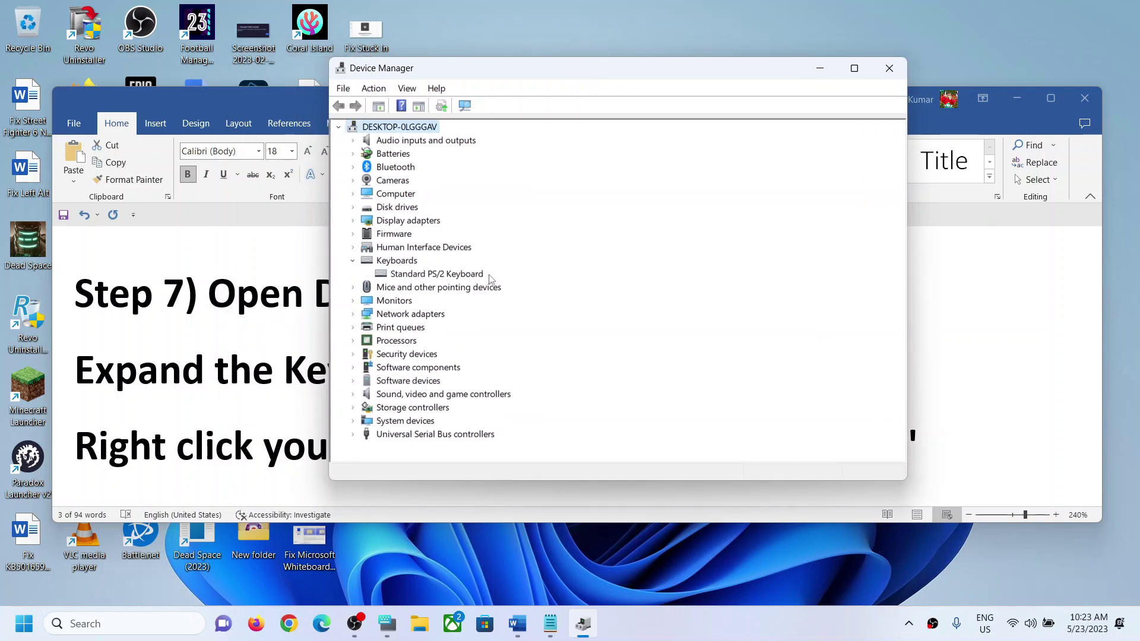
{"action": "right_click", "coordinate": [462, 276]}
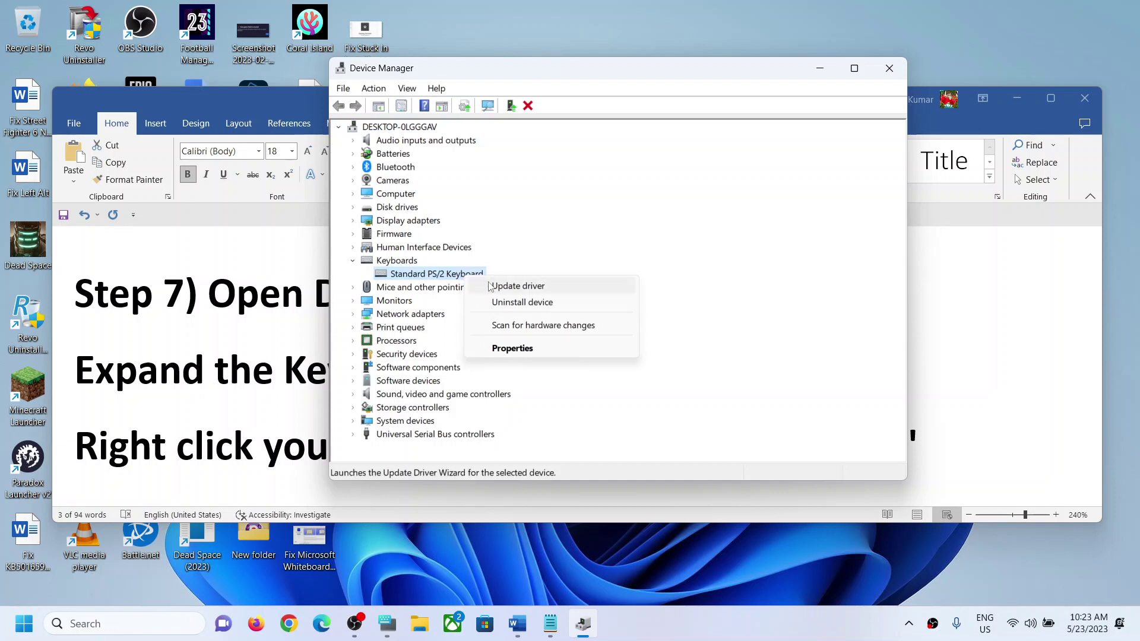
{"action": "left_click", "coordinate": [530, 302]}
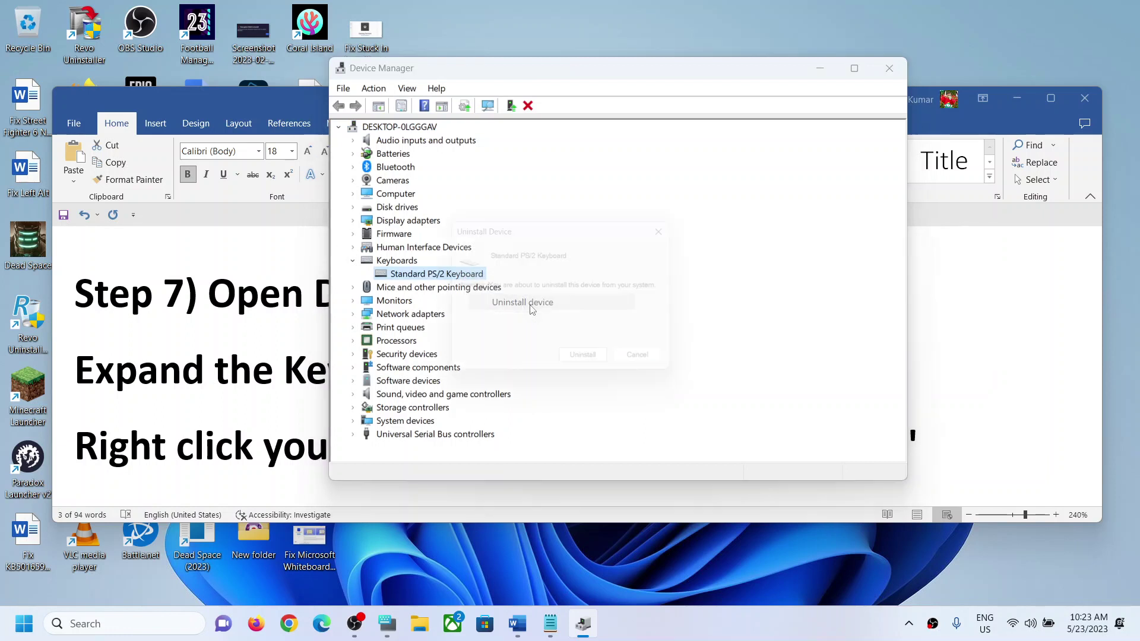
{"action": "left_click", "coordinate": [683, 228]}
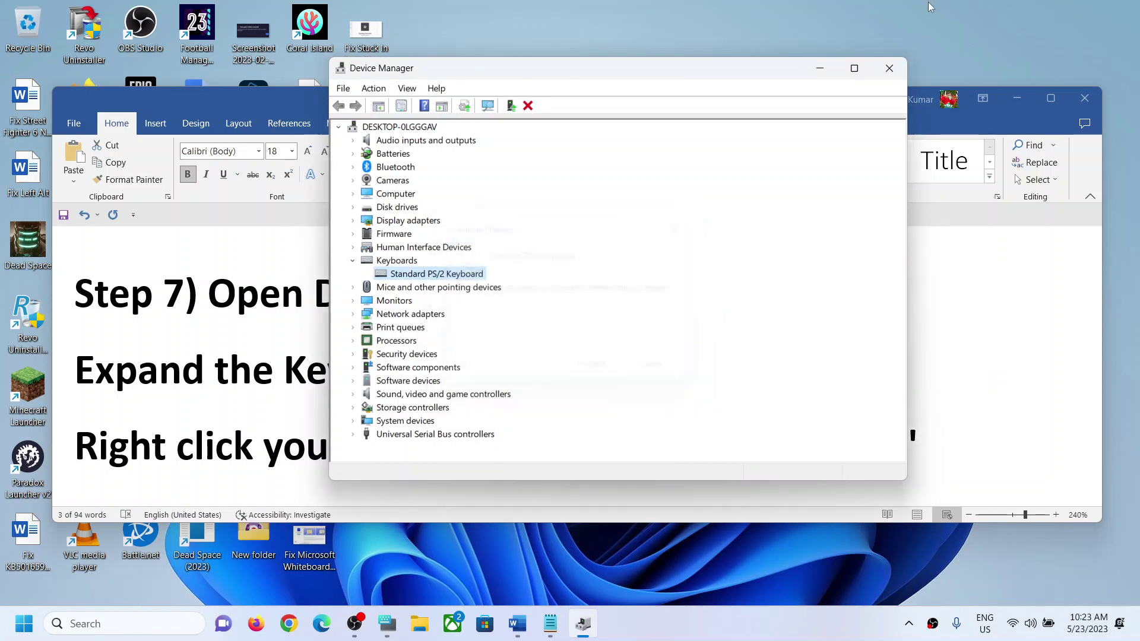
{"action": "left_click", "coordinate": [890, 68]}
{"action": "scroll", "coordinate": [196, 398], "scroll_direction": "down", "scroll_amount": 2}
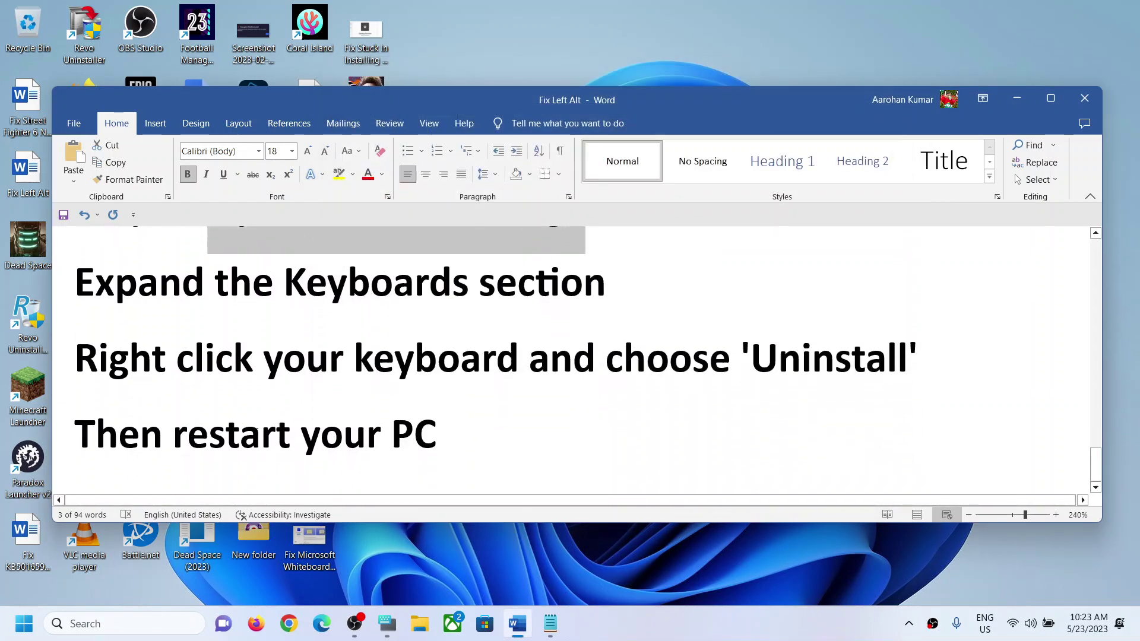
{"action": "triple_click", "coordinate": [224, 435]}
{"action": "left_click", "coordinate": [26, 583]}
{"action": "left_click", "coordinate": [24, 623]}
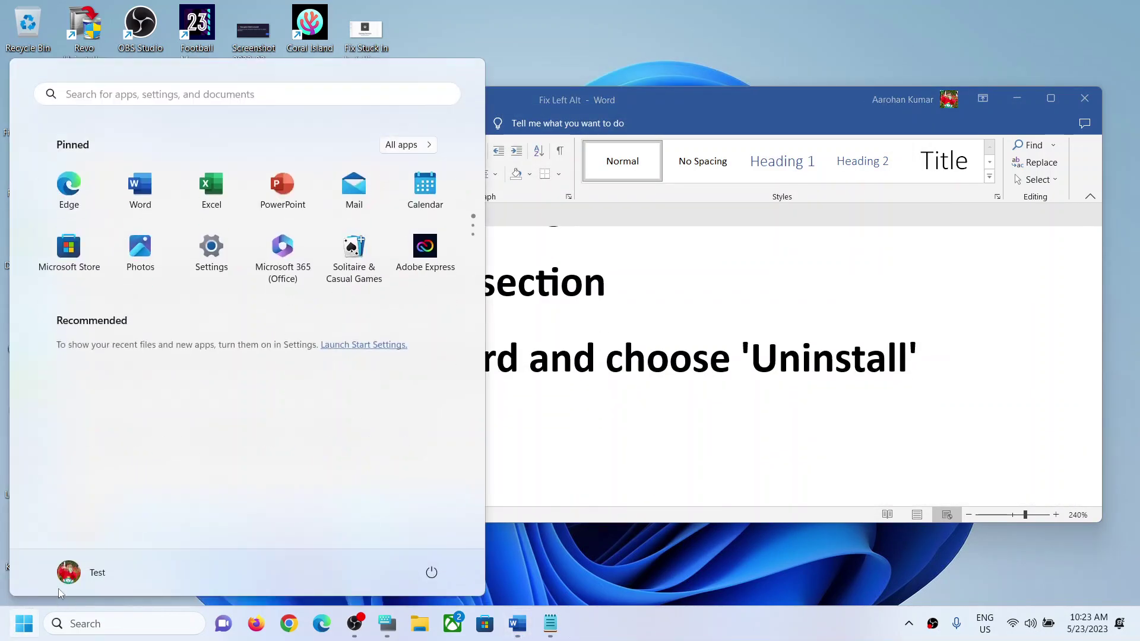
{"action": "left_click", "coordinate": [432, 572]}
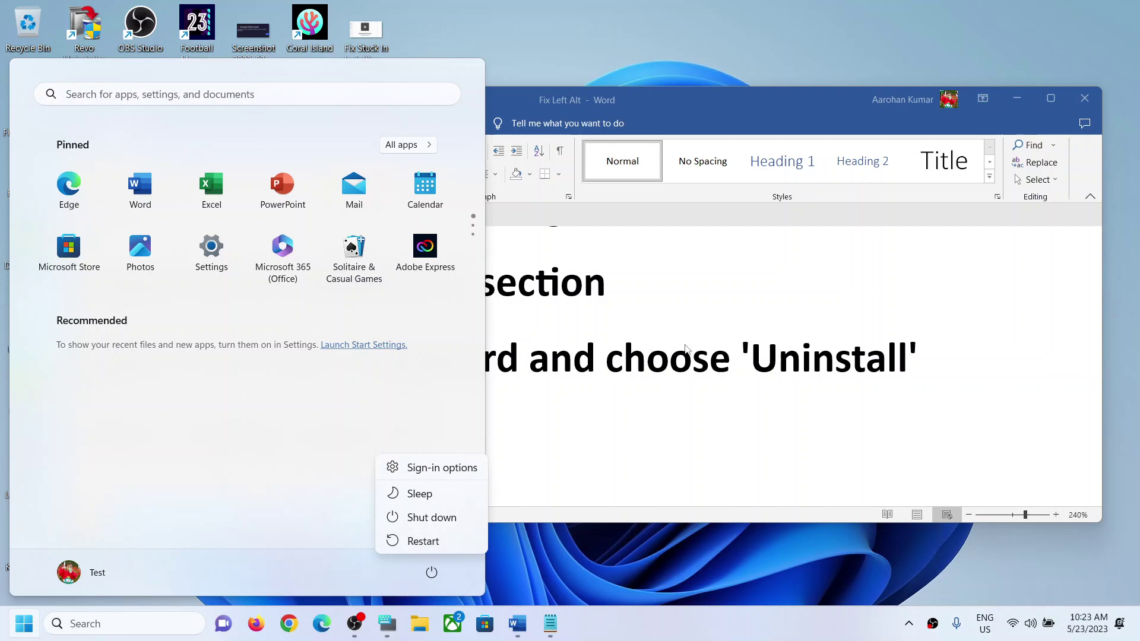
{"action": "key", "text": "Escape"}
{"action": "key", "text": "Escape"}
{"action": "left_click", "coordinate": [481, 361]}
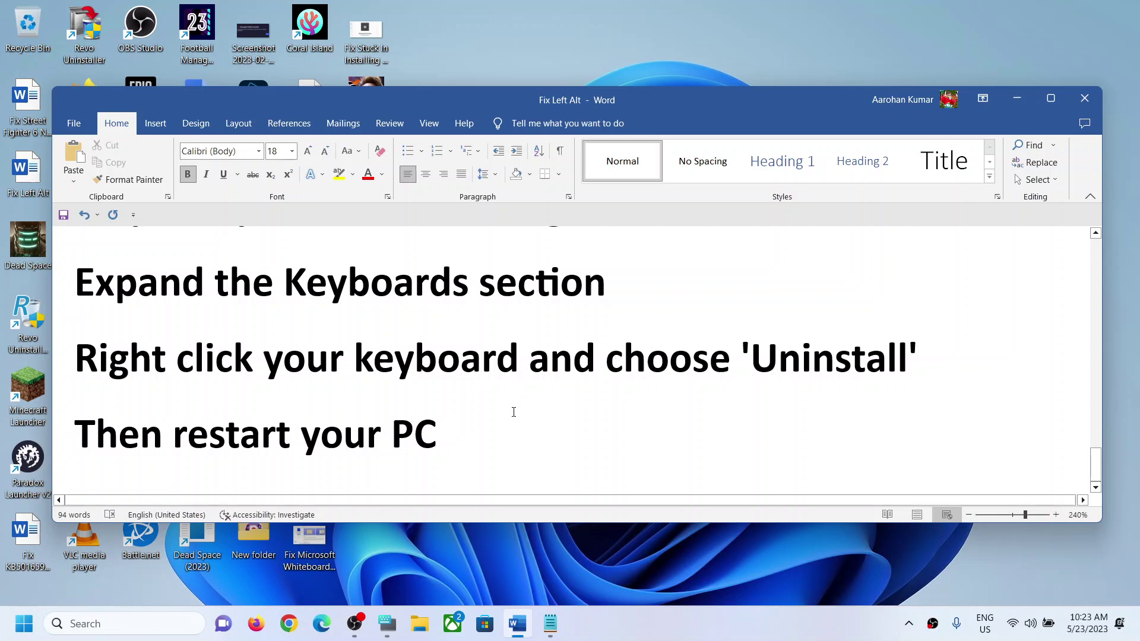
{"action": "left_click_drag", "start_coordinate": [1097, 475], "coordinate": [1102, 231]}
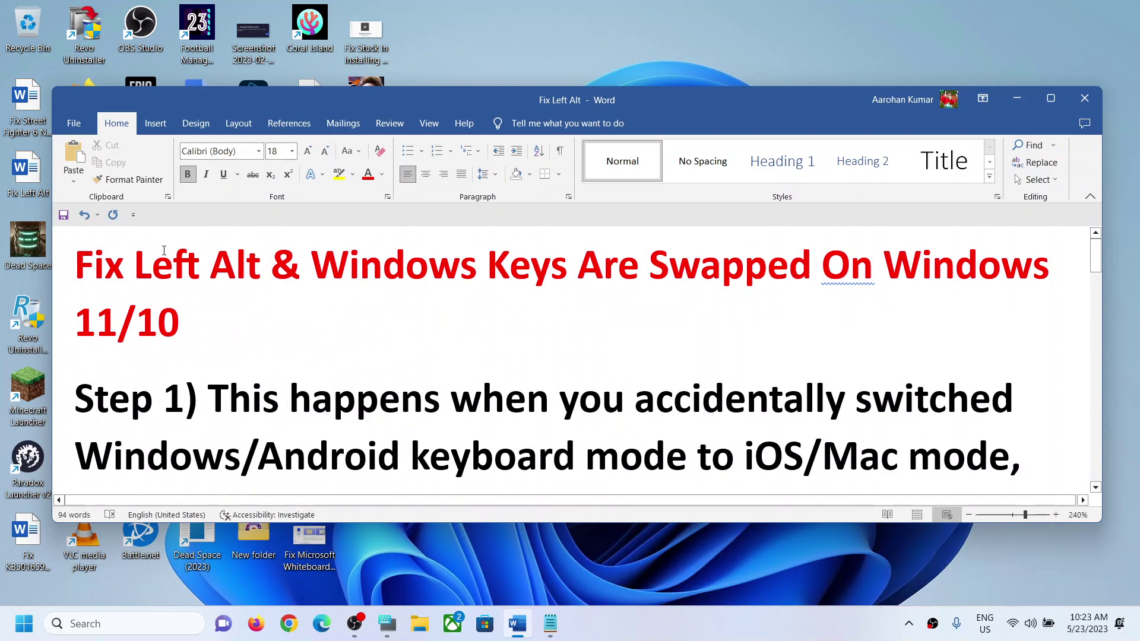
Highlight part of the red document title, then minimize Word to show the desktop
{"action": "left_click_drag", "start_coordinate": [134, 268], "coordinate": [618, 267]}
{"action": "left_click", "coordinate": [1017, 100]}
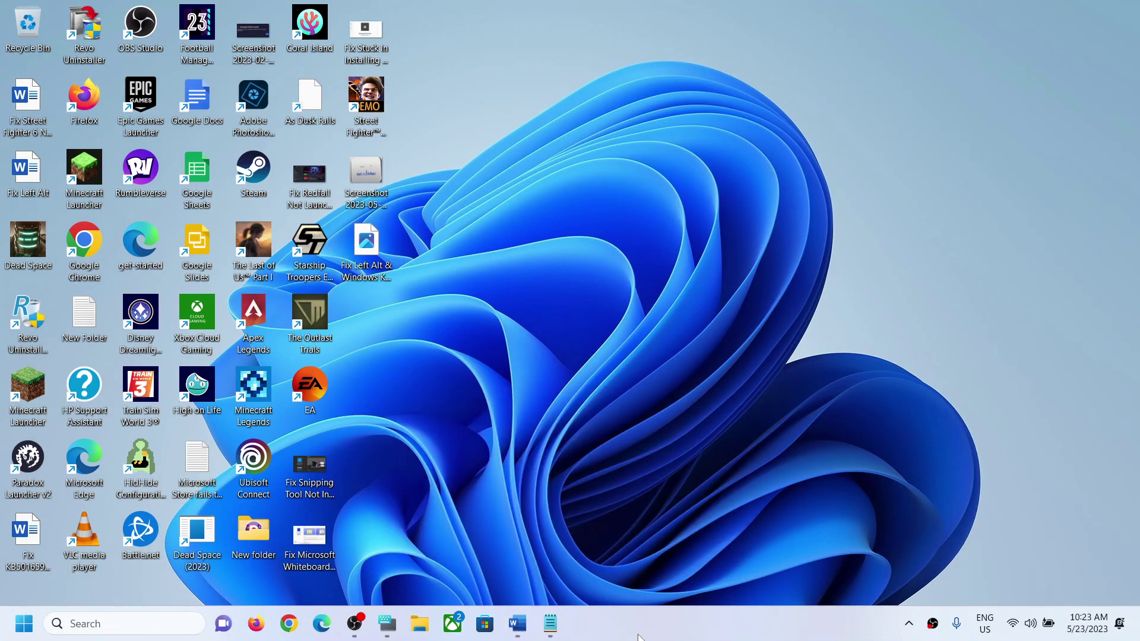